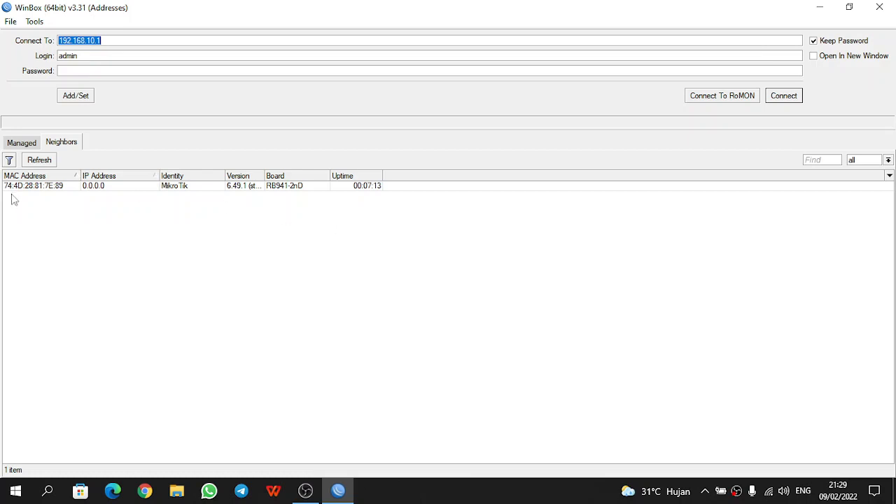
- Log in to the hAP lite router by its MAC address and close all windows, including Change Password
{"action": "left_click", "coordinate": [53, 188]}
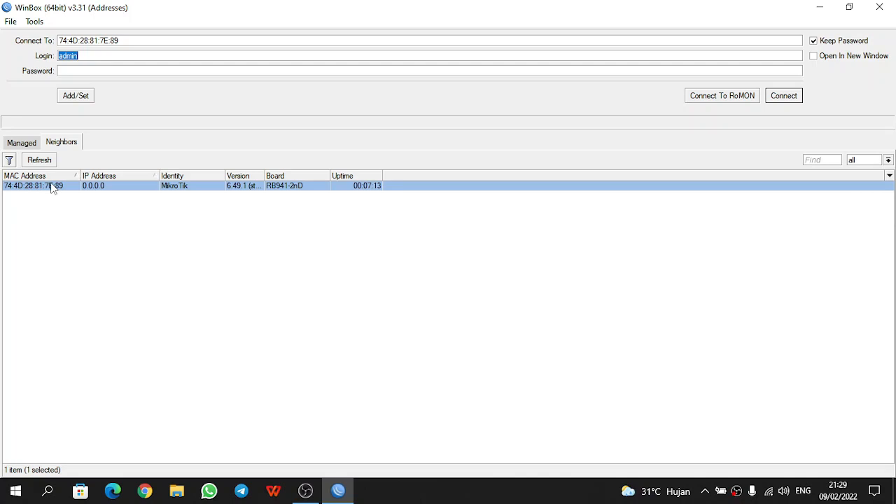
{"action": "double_click", "coordinate": [53, 188]}
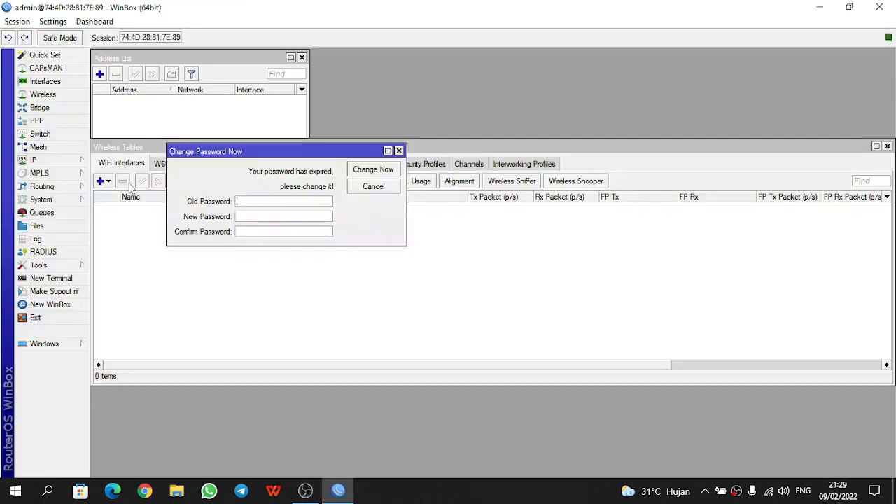
{"action": "left_click", "coordinate": [17, 21]}
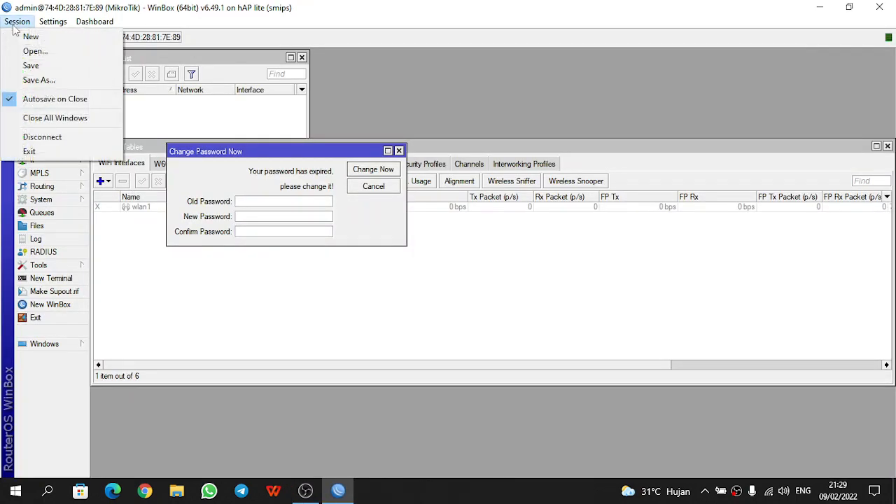
{"action": "left_click", "coordinate": [42, 118]}
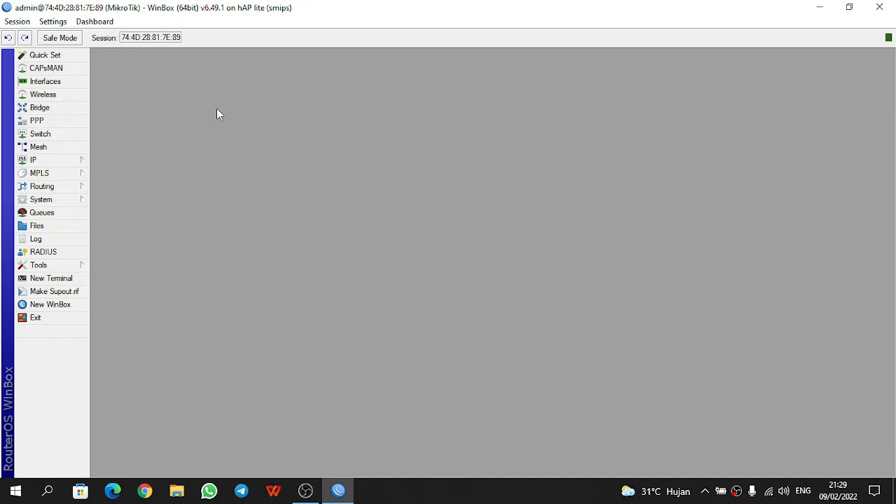
{"action": "left_click", "coordinate": [60, 161]}
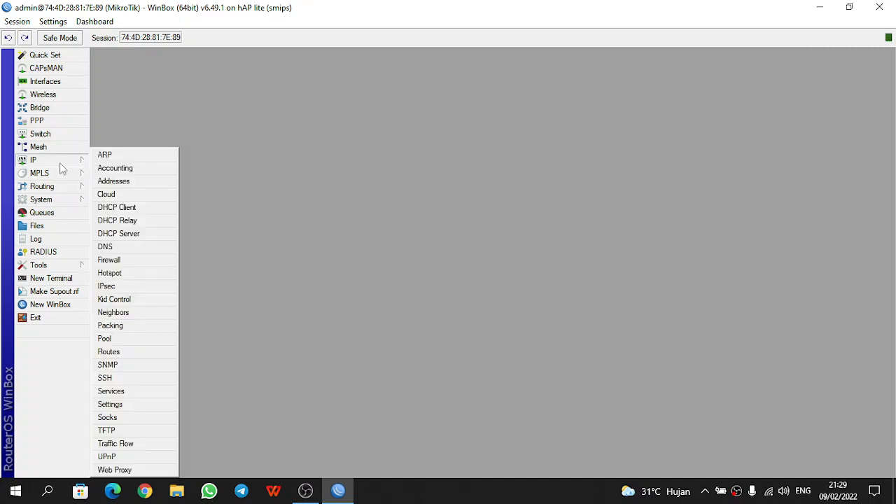
{"action": "left_click", "coordinate": [317, 130]}
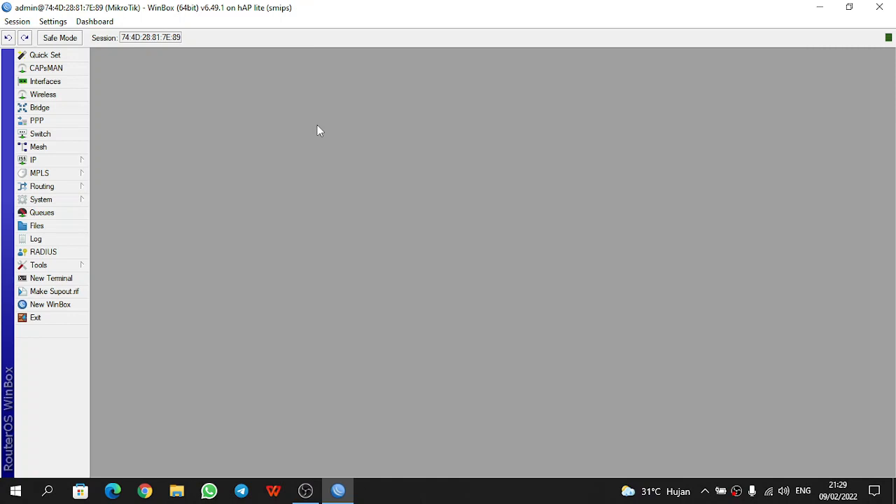
- Create the address 192.168.10.1/24 on ether2 in IP > Addresses, then apply and confirm it
{"action": "left_click", "coordinate": [58, 161]}
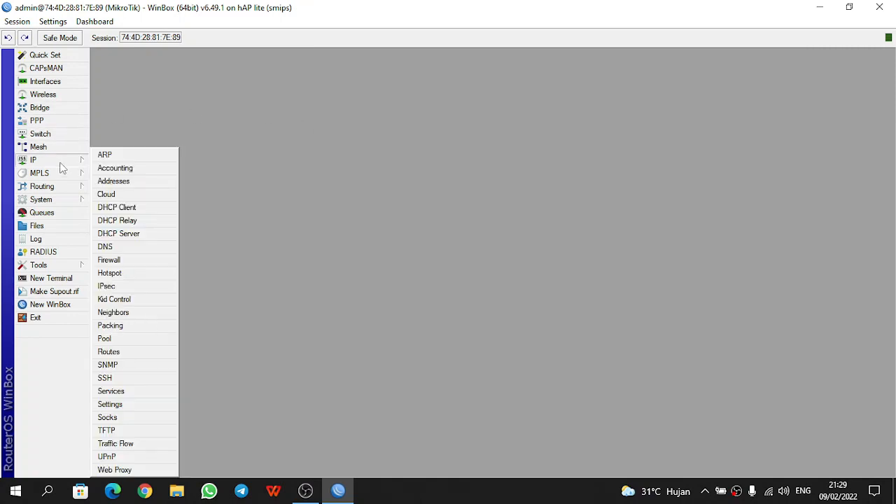
{"action": "left_click", "coordinate": [120, 183]}
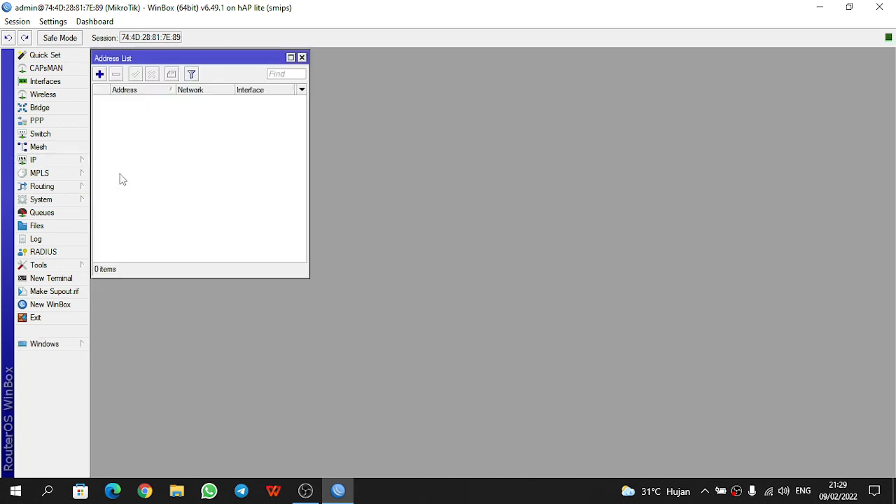
{"action": "left_click", "coordinate": [100, 74]}
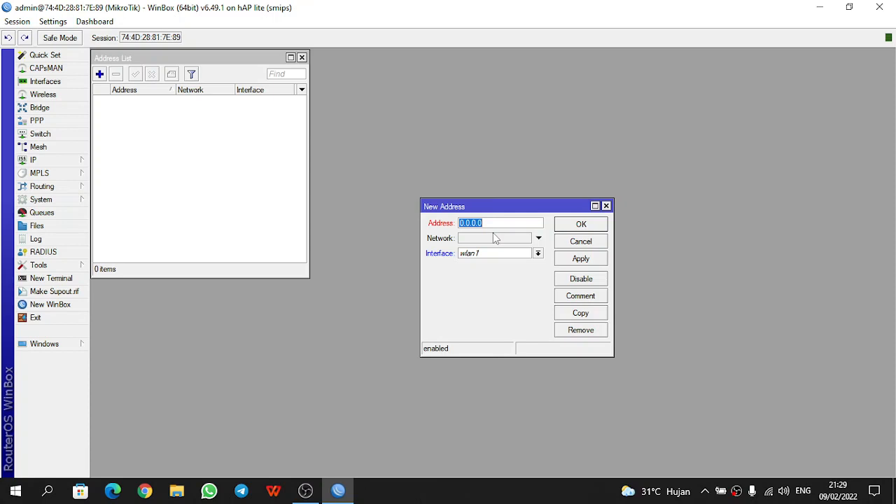
{"action": "type", "text": "192.168.10.1/24"}
{"action": "left_click", "coordinate": [492, 254]}
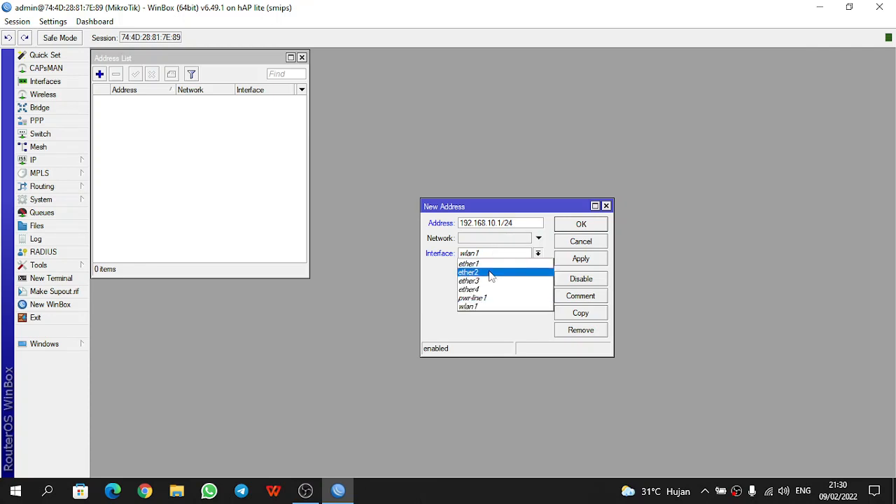
{"action": "left_click", "coordinate": [490, 273]}
{"action": "left_click", "coordinate": [579, 260]}
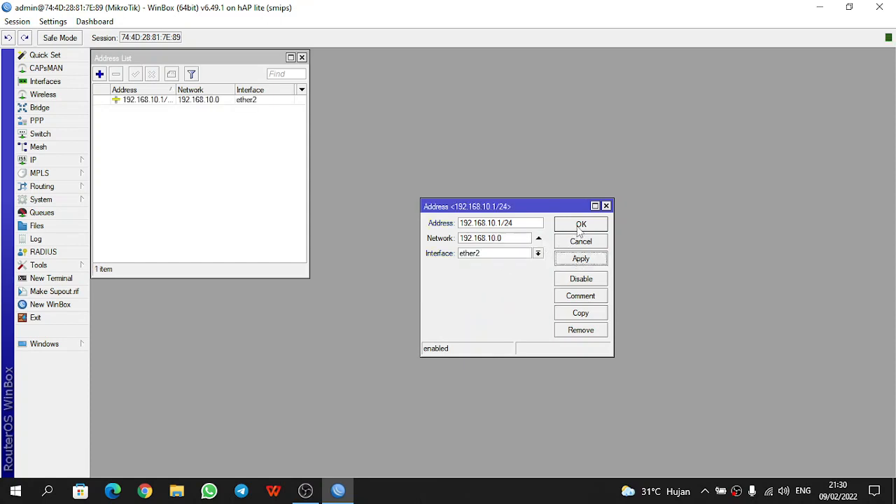
{"action": "left_click", "coordinate": [580, 224]}
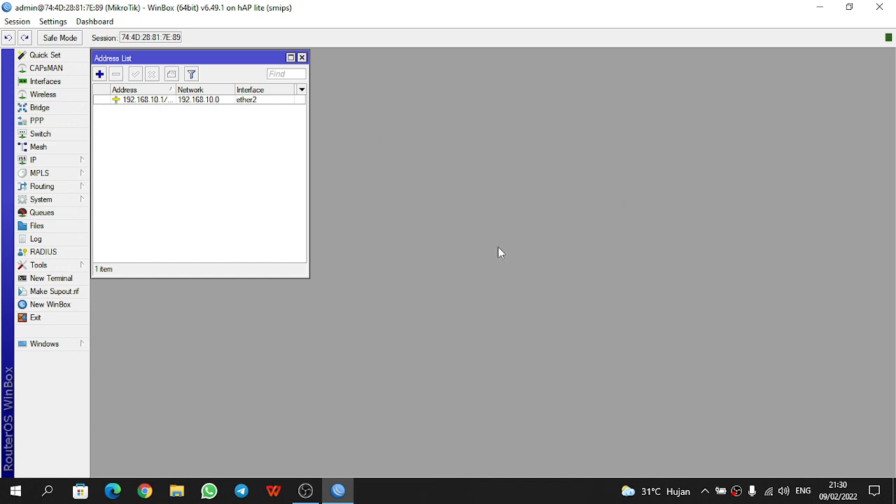
- Open Network & Internet settings full-screen and go to the network adapters list
{"action": "left_click", "coordinate": [768, 491]}
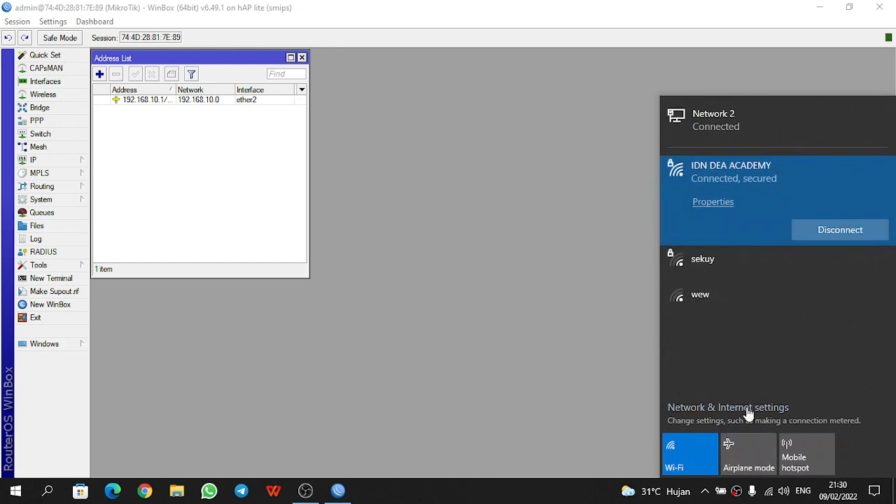
{"action": "left_click", "coordinate": [746, 410]}
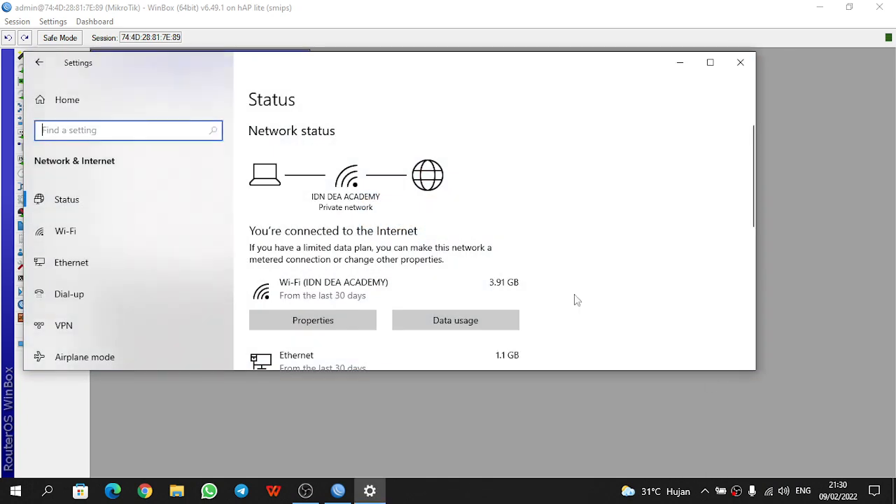
{"action": "left_click", "coordinate": [709, 62]}
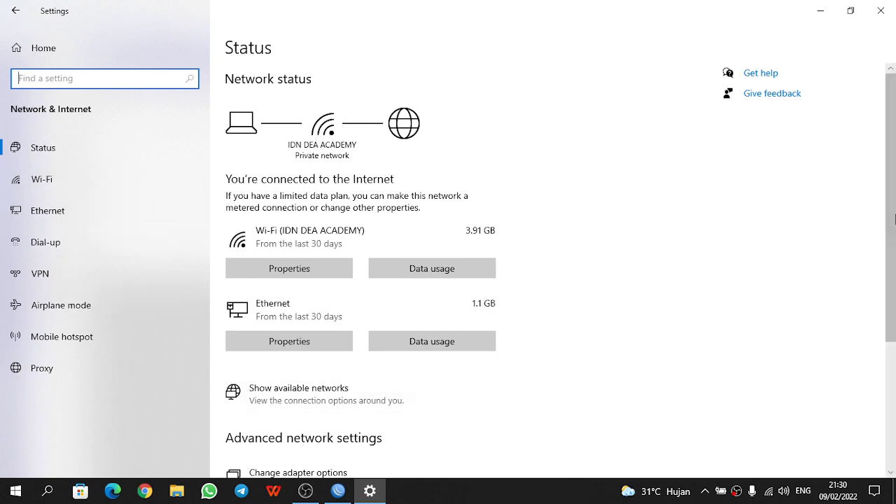
{"action": "left_click_drag", "start_coordinate": [894, 219], "coordinate": [891, 296]}
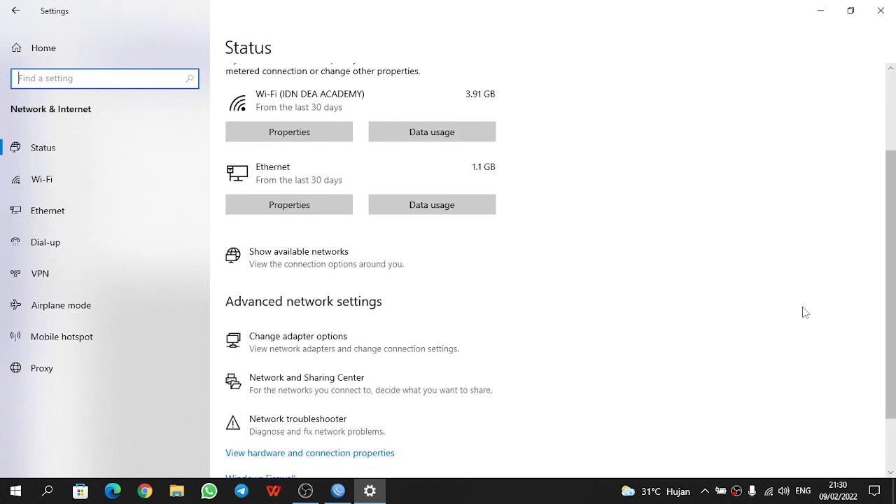
{"action": "left_click", "coordinate": [301, 346]}
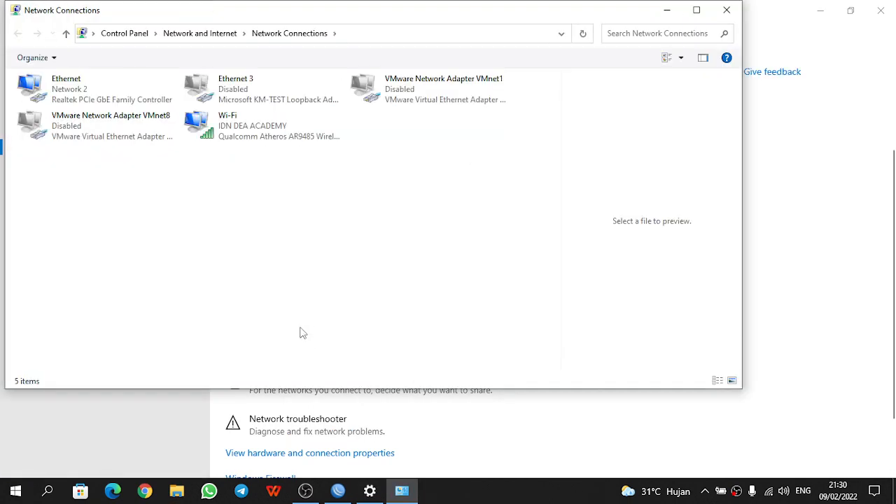
- Open the Ethernet adapter's IPv4 properties and switch it to a manually set IP address
{"action": "right_click", "coordinate": [91, 86]}
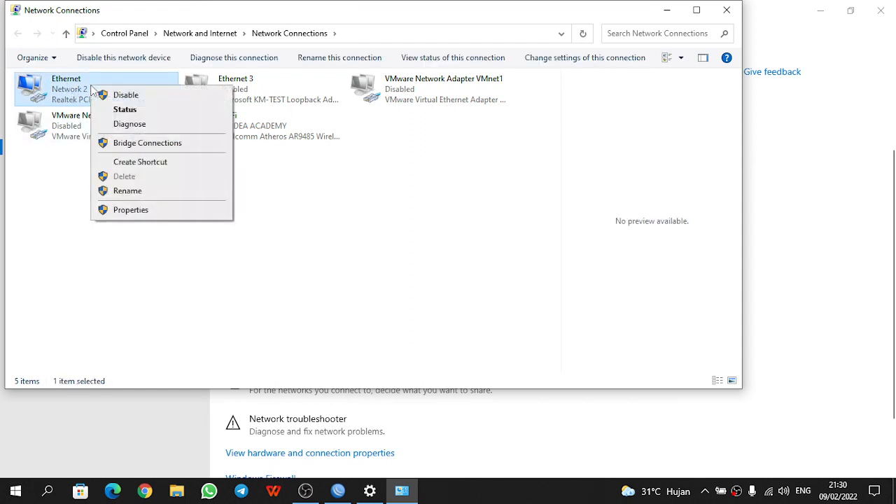
{"action": "left_click", "coordinate": [131, 210]}
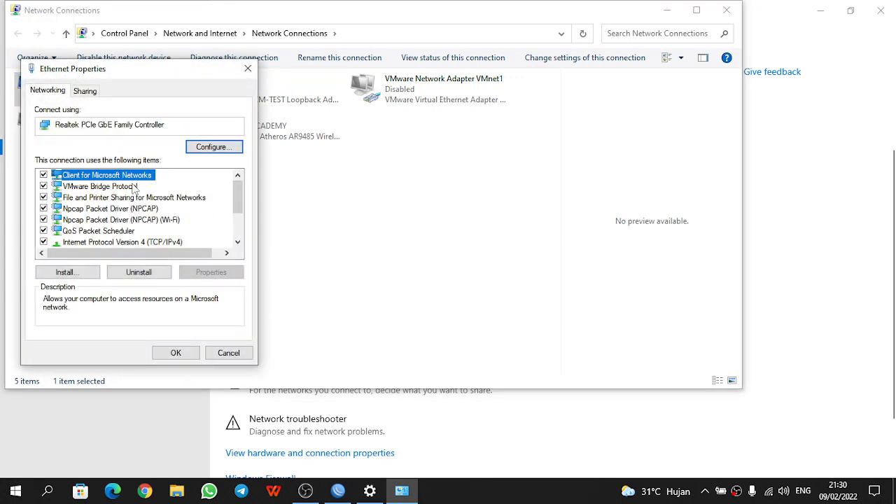
{"action": "double_click", "coordinate": [119, 242]}
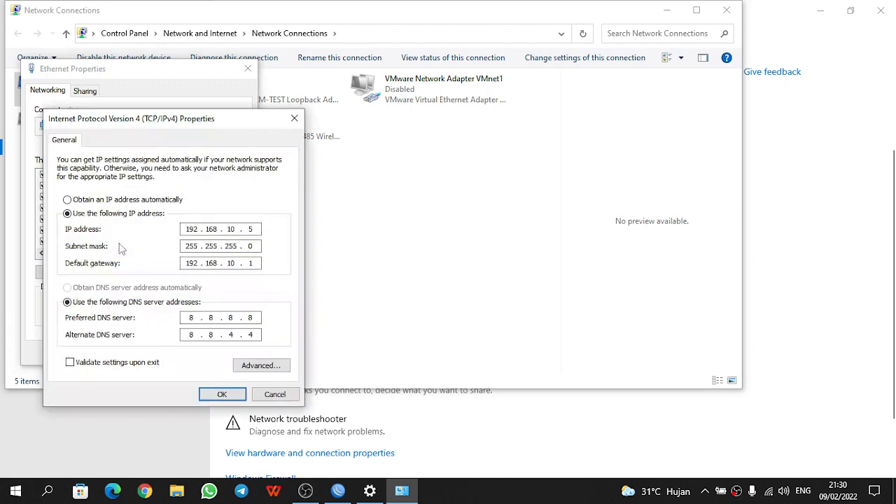
{"action": "left_click", "coordinate": [294, 118]}
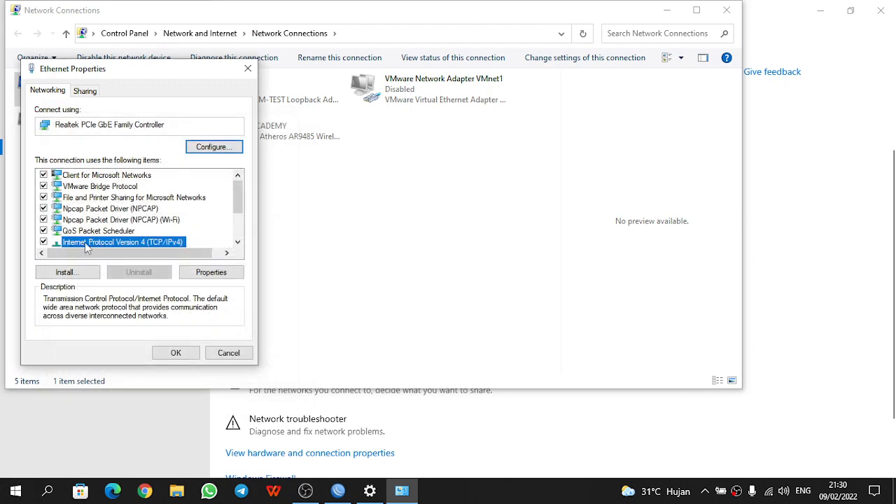
{"action": "double_click", "coordinate": [140, 242]}
{"action": "left_click", "coordinate": [67, 199]}
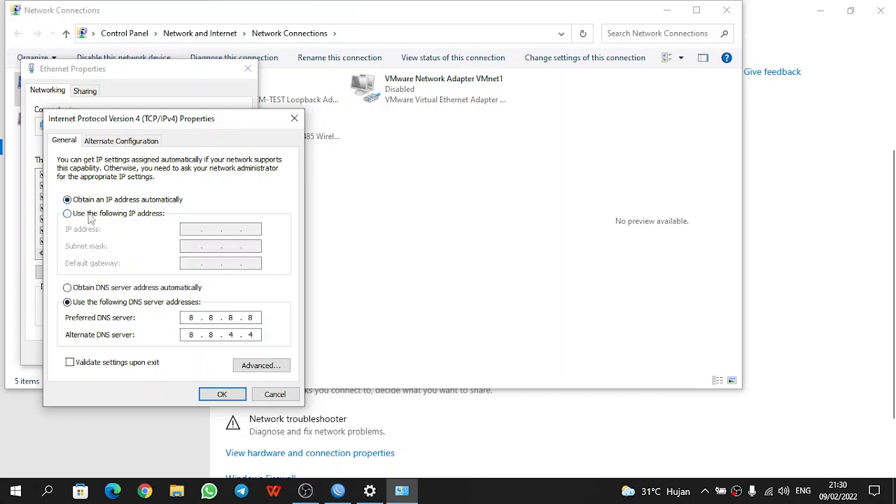
{"action": "left_click", "coordinate": [90, 216]}
{"action": "left_click", "coordinate": [185, 233]}
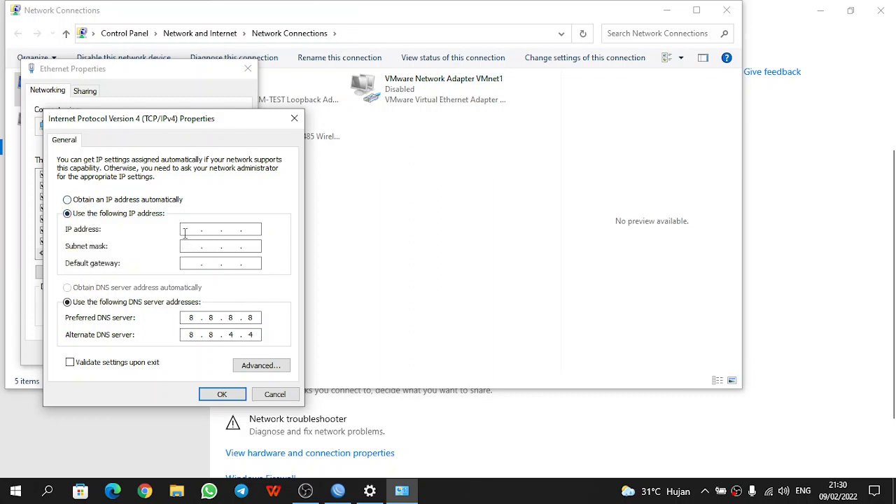
{"action": "key", "text": "alt+Tab"}
{"action": "key", "text": "alt+Tab"}
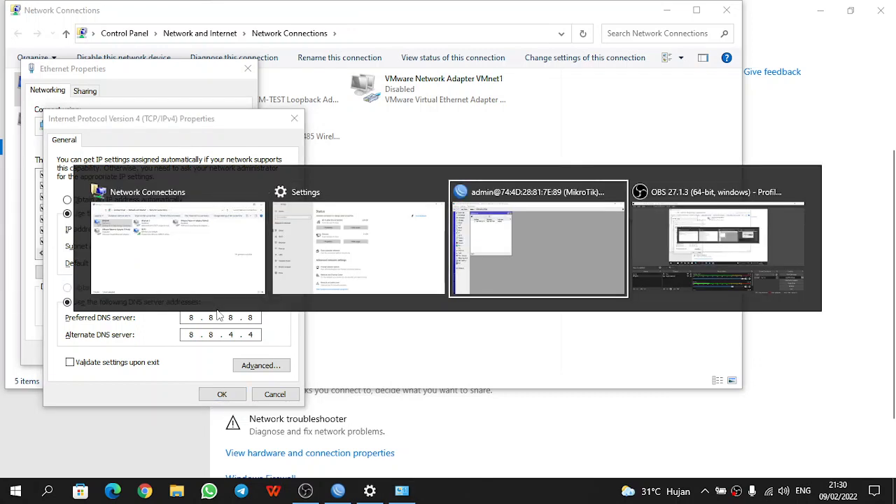
- Check the router's 192.168.10.1/24 address in WinBox before returning to the IPv4 settings
{"action": "left_click", "coordinate": [210, 101]}
{"action": "double_click", "coordinate": [212, 100]}
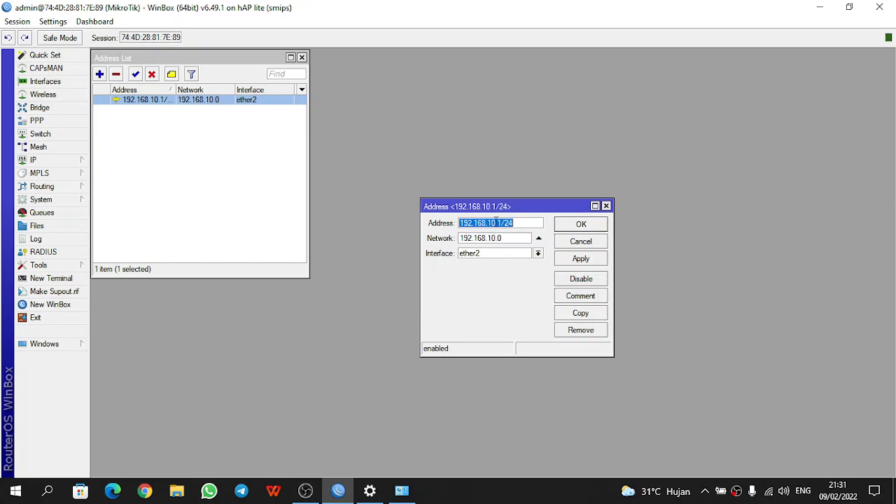
{"action": "key", "text": "alt+Tab"}
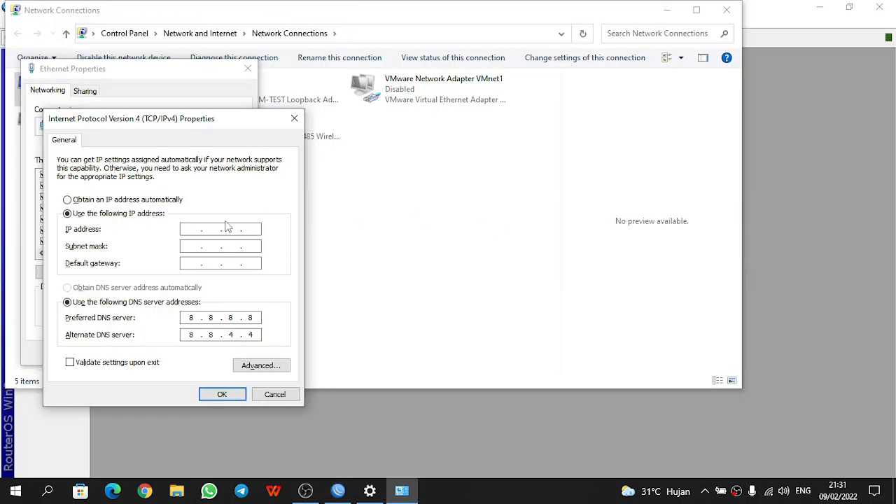
- Enter IP 192.168.10.5, mask 255.255.255.0 and gateway 192.168.10.1, and save the adapter
{"action": "type", "text": "192 . 168 . 10 ."}
{"action": "type", "text": "5"}
{"action": "key", "text": "Tab"}
{"action": "key", "text": "Tab"}
{"action": "type", "text": "192 . 168 . 10 . 1"}
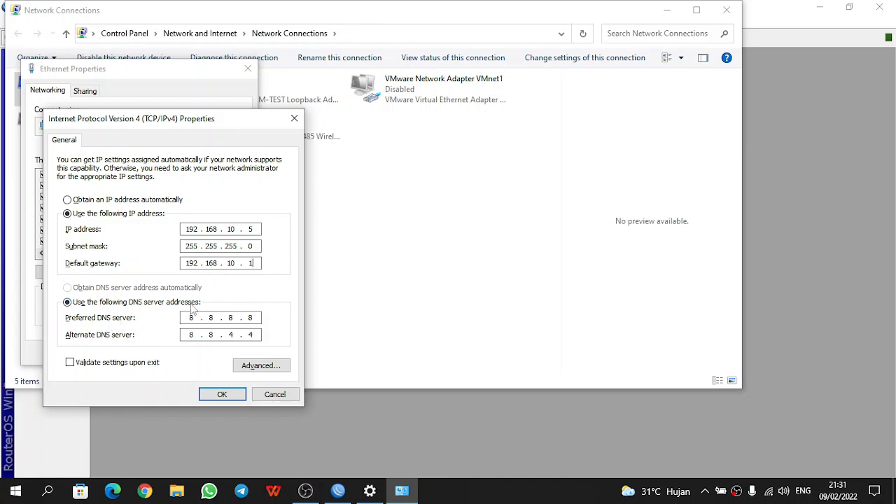
{"action": "left_click", "coordinate": [227, 394]}
{"action": "left_click", "coordinate": [190, 356]}
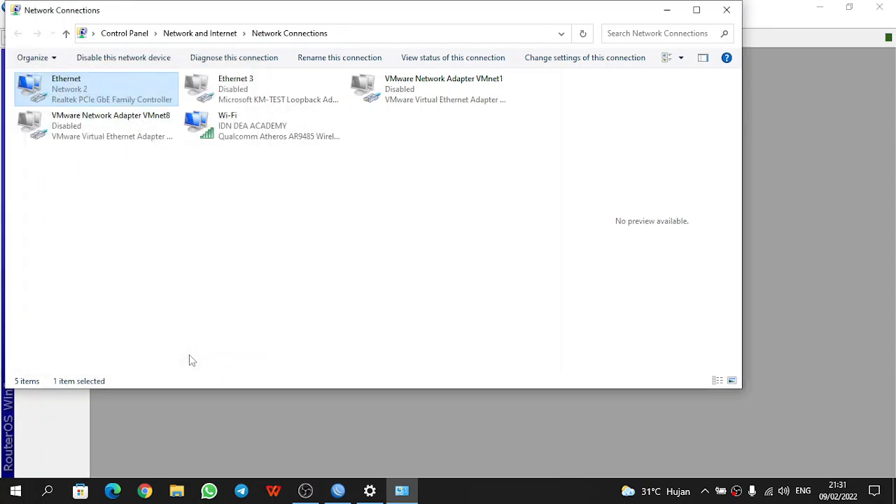
- Close Network Connections and enter the new router password twice in the WinBox Terminal
{"action": "left_click", "coordinate": [725, 12]}
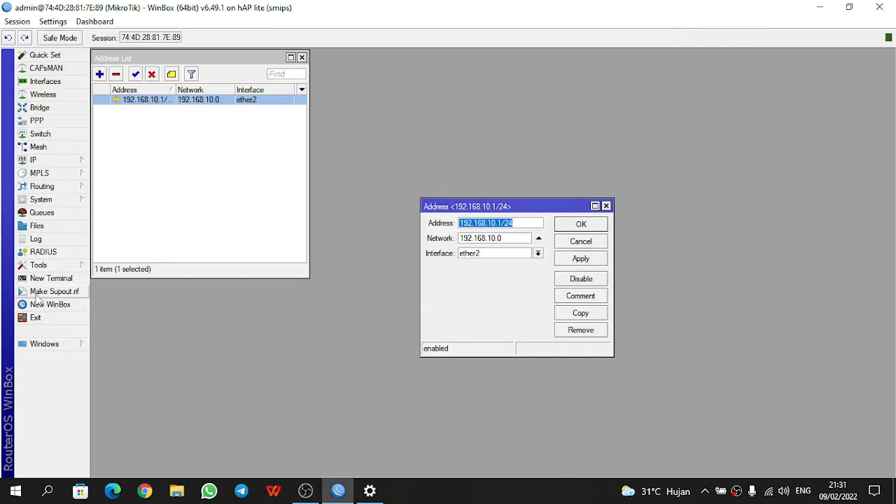
{"action": "left_click", "coordinate": [50, 277]}
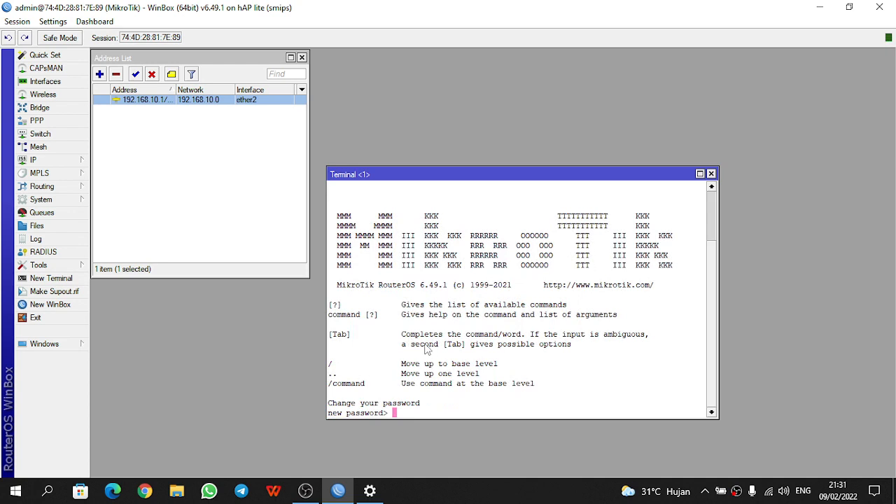
{"action": "type", "text": "***"}
{"action": "key", "text": "Return"}
{"action": "type", "text": "***"}
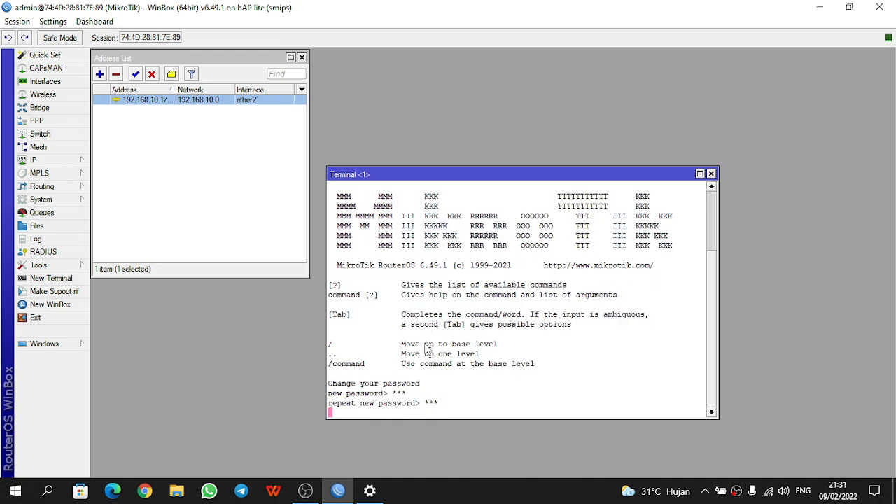
{"action": "key", "text": "Return"}
- Ping 192.168.10.5 from the router terminal and stop it after five replies, 0% loss
{"action": "type", "text": "ping"}
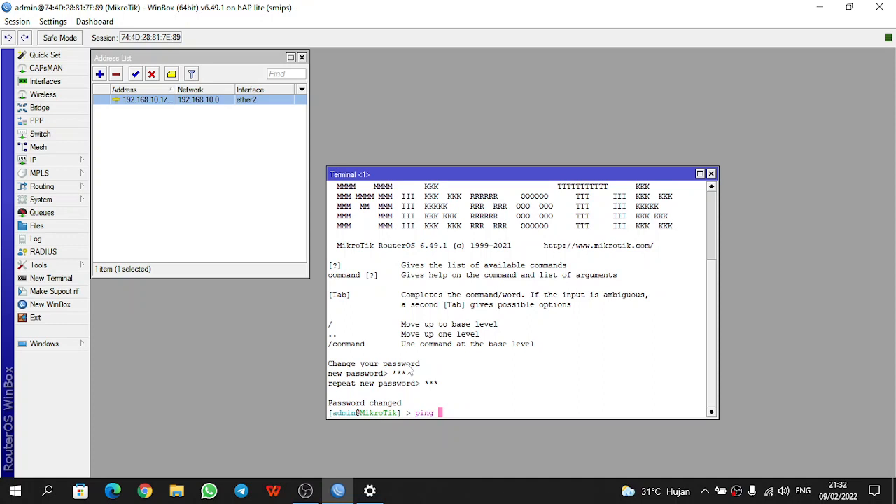
{"action": "type", "text": "192.168.10.5"}
{"action": "key", "text": "Return"}
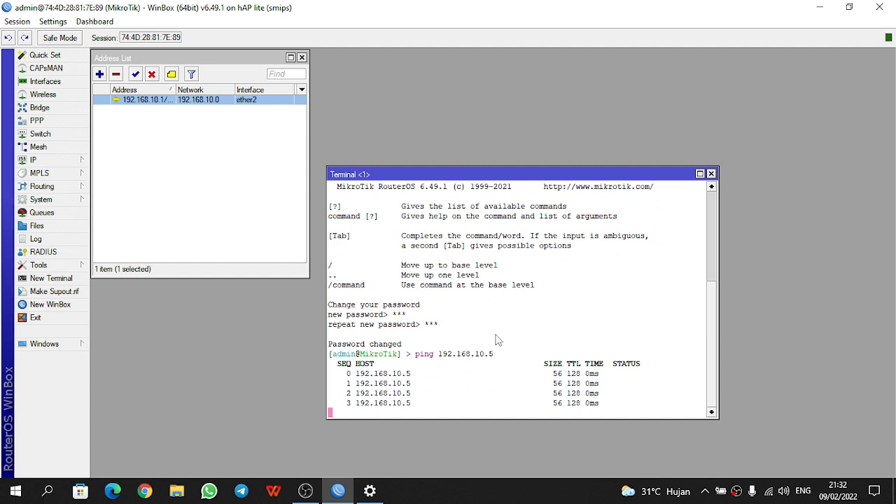
{"action": "key", "text": "ctrl+c"}
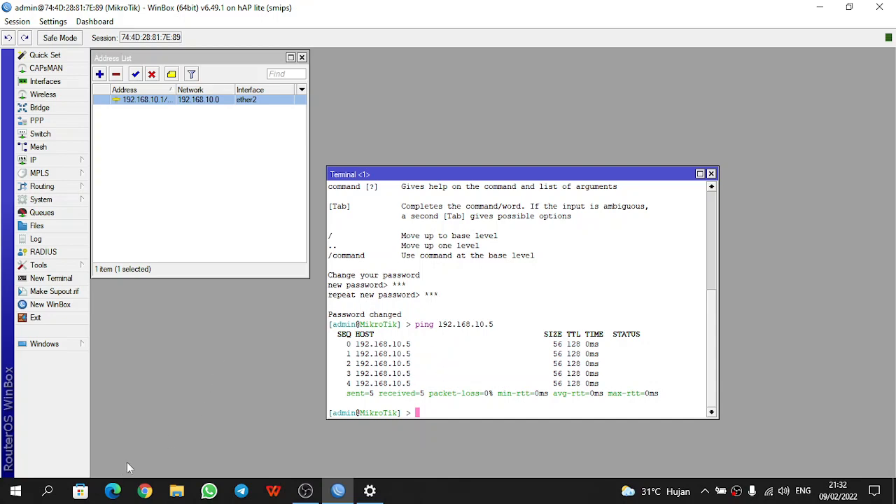
- Run 'ping 192.168.10.1' in Command Prompt, getting four replies, then minimize the window
{"action": "left_click", "coordinate": [48, 491]}
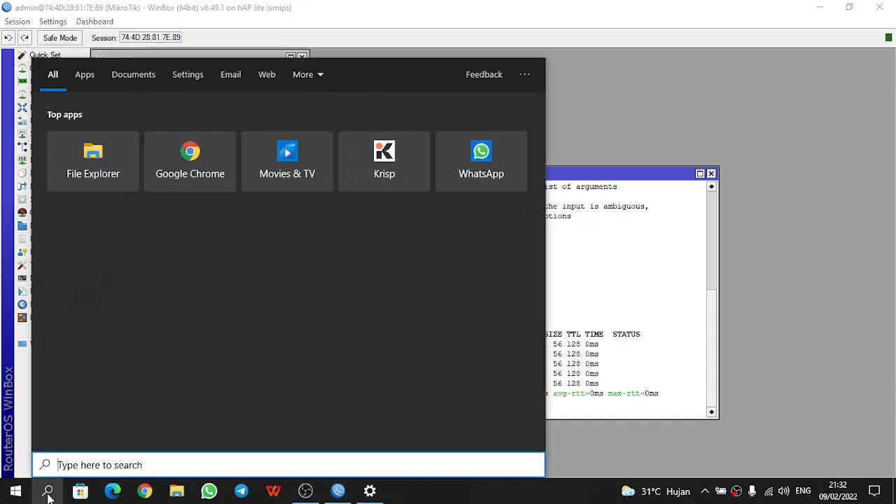
{"action": "key", "text": "super+r"}
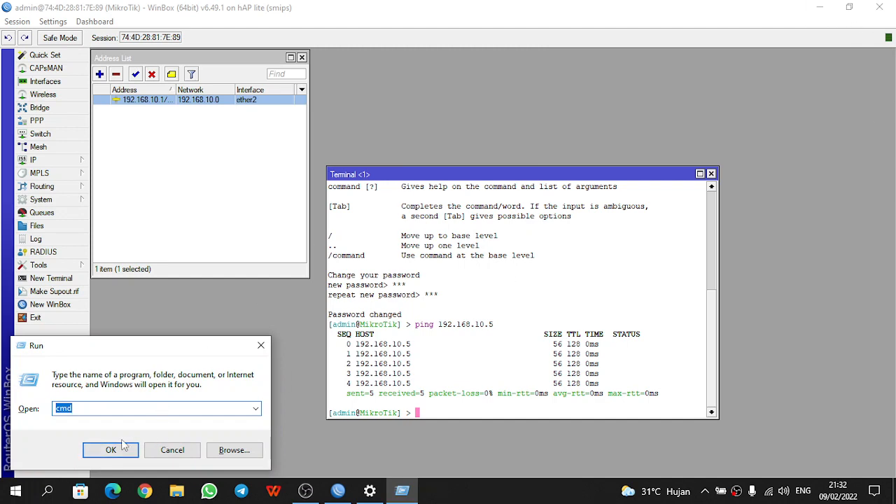
{"action": "left_click", "coordinate": [102, 449]}
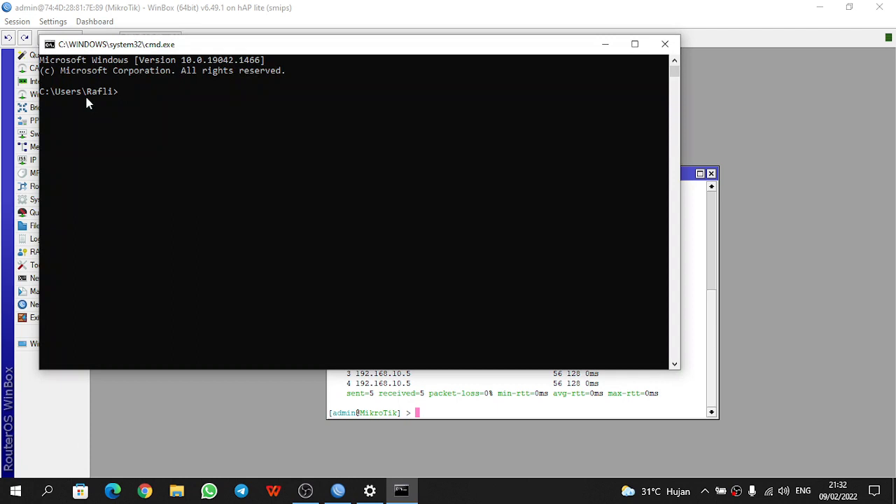
{"action": "type", "text": "ping 192.168.10.1"}
{"action": "key", "text": "Return"}
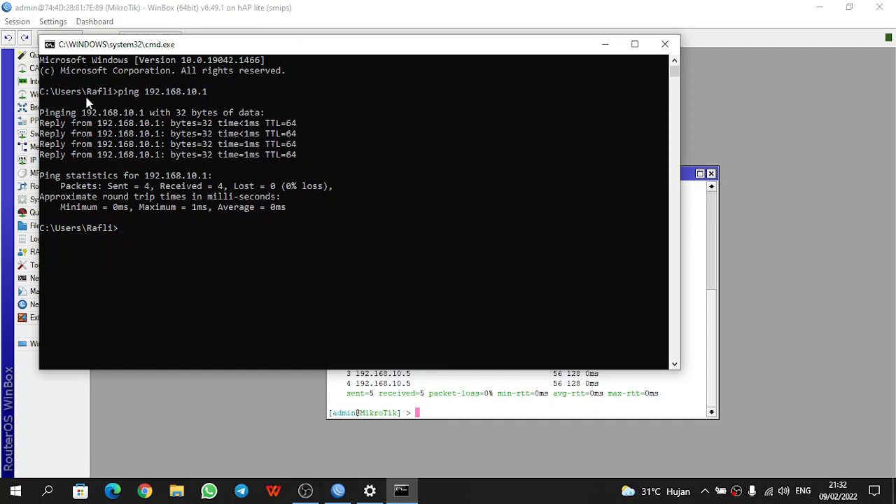
{"action": "key", "text": "Return"}
{"action": "left_click", "coordinate": [605, 44]}
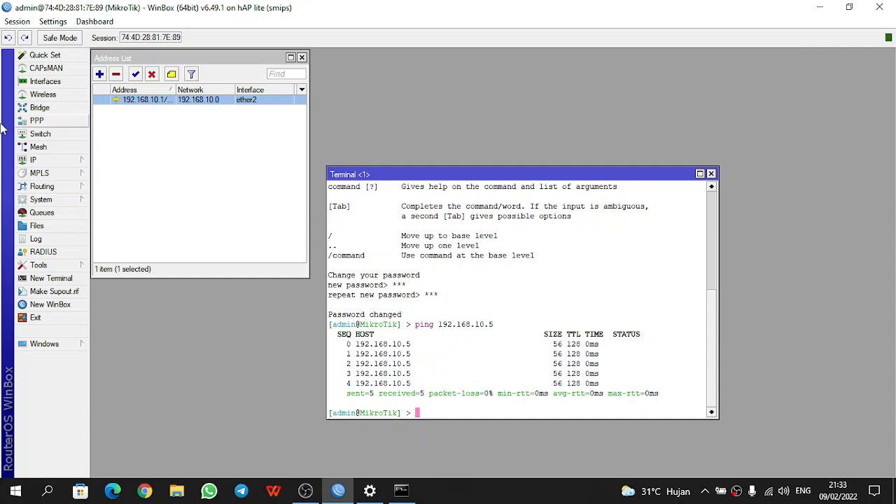
- Show WinBox's IP > Addresses list, then open the Windows network tray panel
{"action": "left_click", "coordinate": [43, 163]}
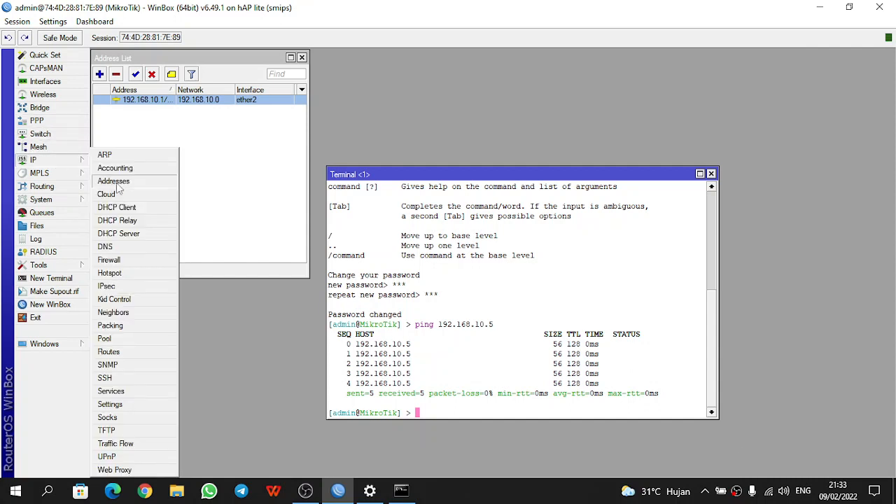
{"action": "left_click", "coordinate": [217, 167]}
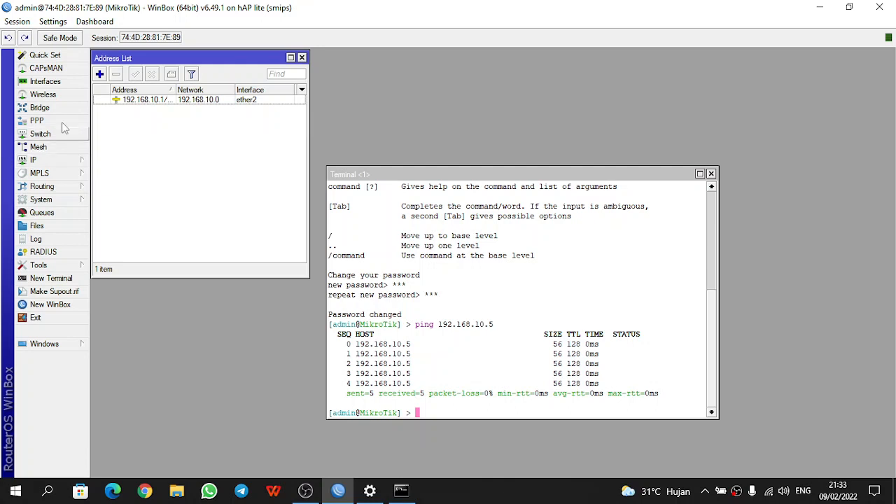
{"action": "left_click", "coordinate": [768, 491]}
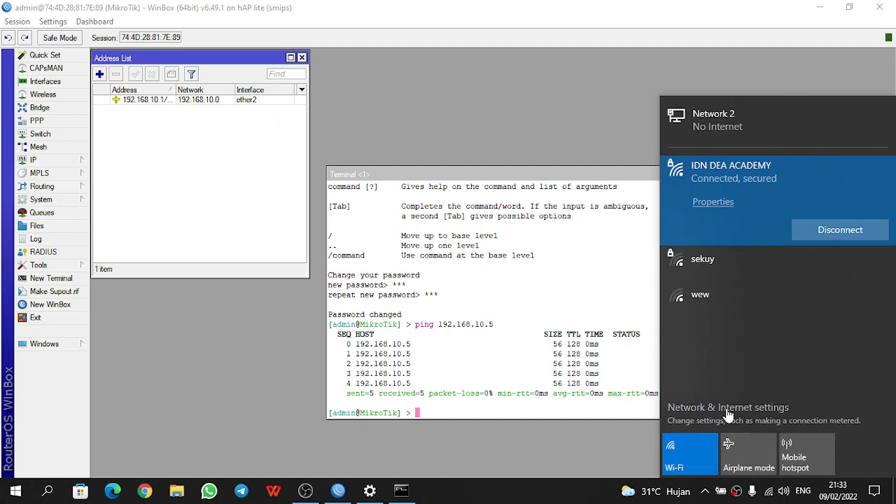
- Open Network & Internet settings and the Ethernet adapter's properties from the adapter list
{"action": "left_click", "coordinate": [728, 413]}
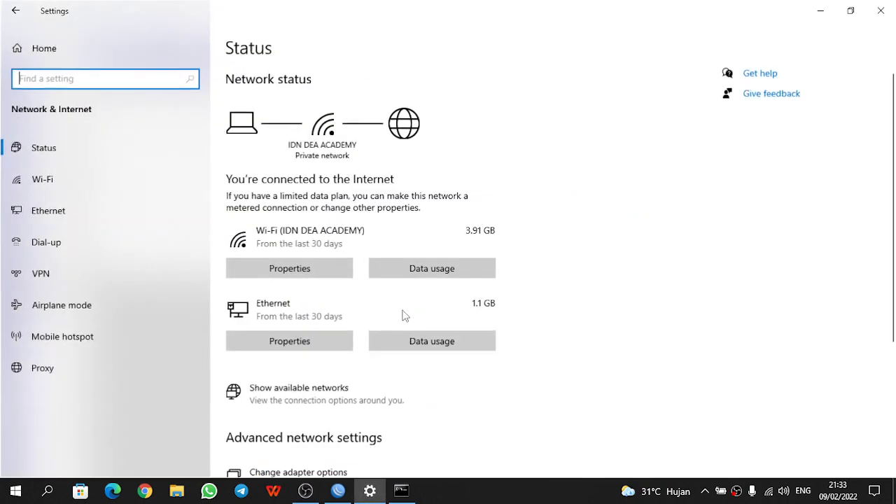
{"action": "scroll", "coordinate": [672, 294], "scroll_direction": "down", "scroll_amount": 2}
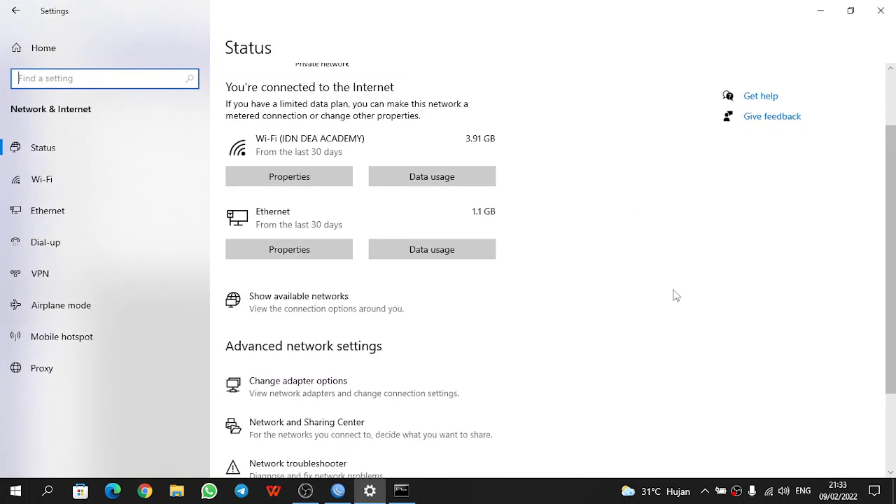
{"action": "left_click", "coordinate": [312, 388]}
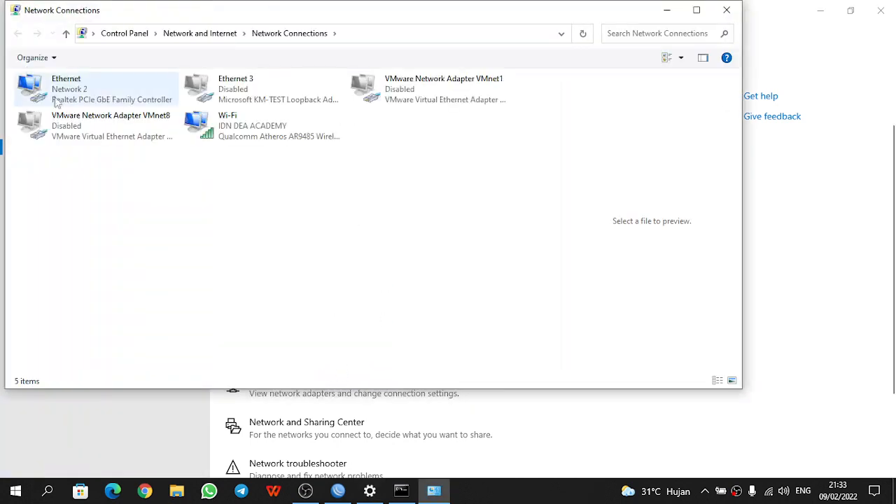
{"action": "right_click", "coordinate": [89, 86]}
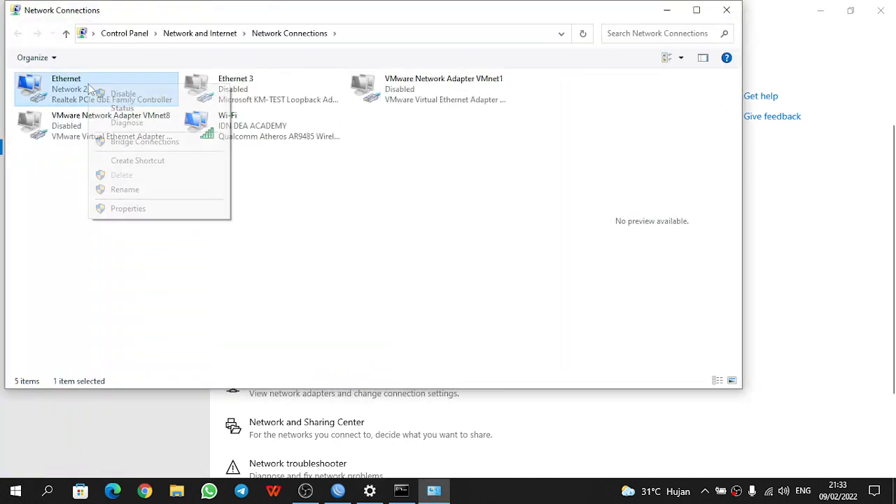
{"action": "left_click", "coordinate": [128, 208]}
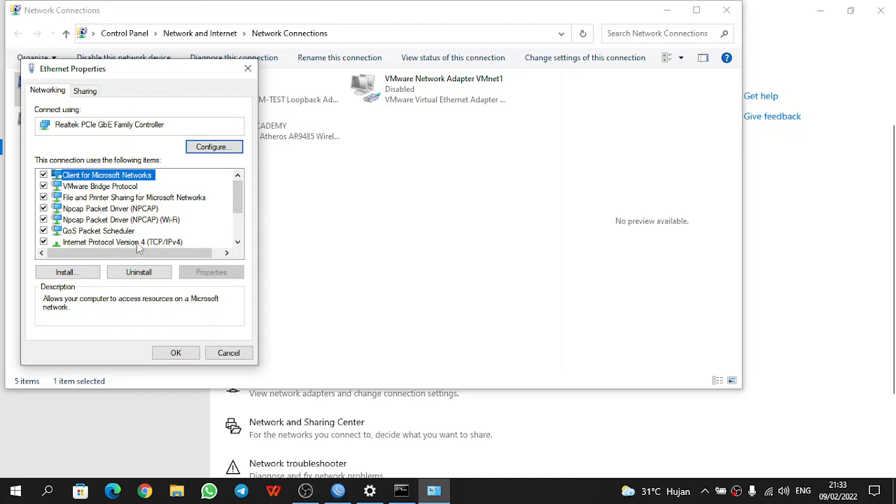
- Set IPv4 to obtain IP address and DNS automatically, save, and close Network Connections
{"action": "double_click", "coordinate": [137, 242]}
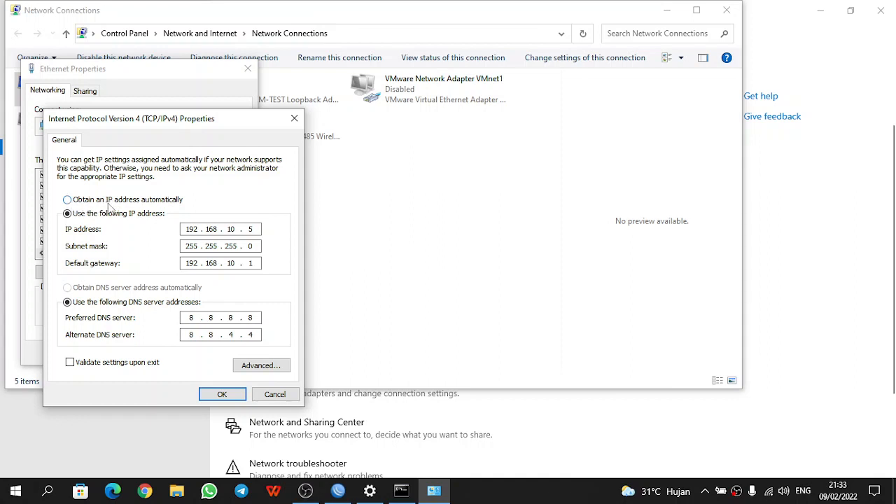
{"action": "left_click", "coordinate": [133, 201]}
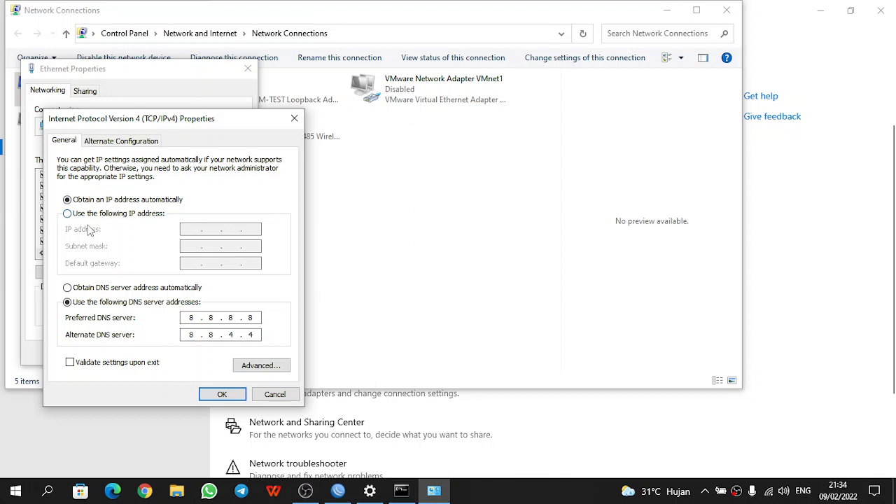
{"action": "left_click", "coordinate": [79, 288]}
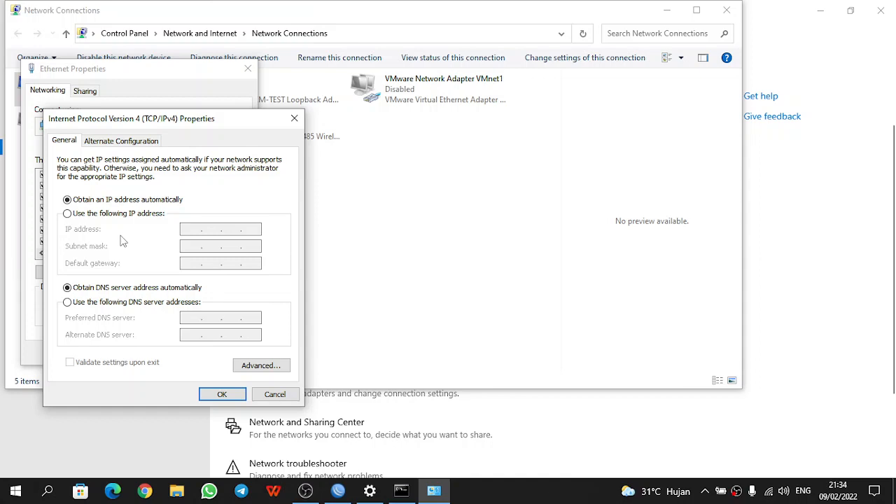
{"action": "left_click", "coordinate": [223, 394]}
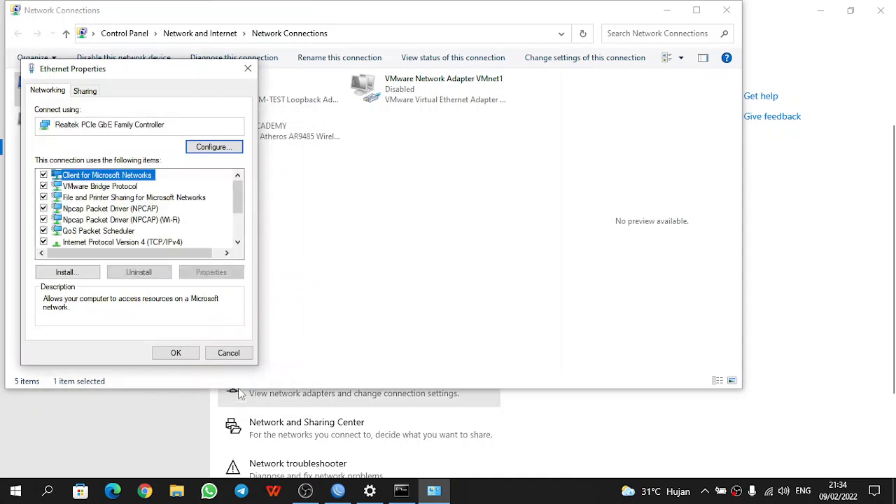
{"action": "left_click", "coordinate": [175, 353]}
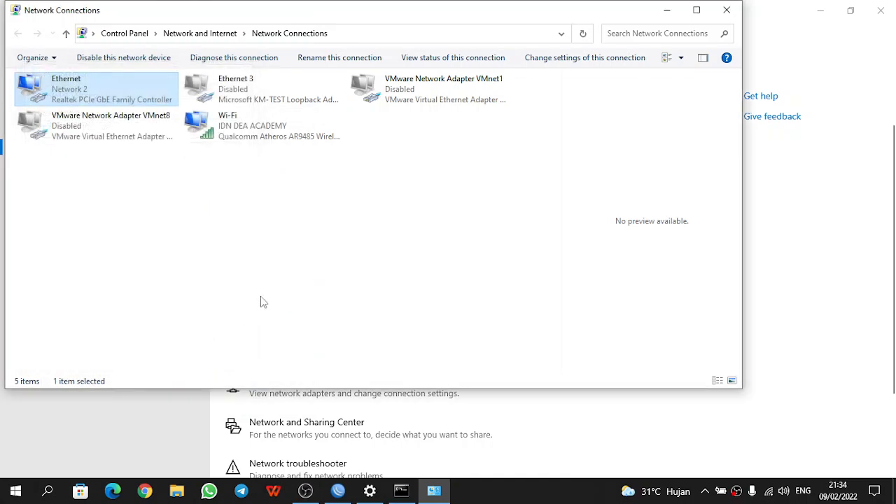
{"action": "left_click", "coordinate": [727, 10]}
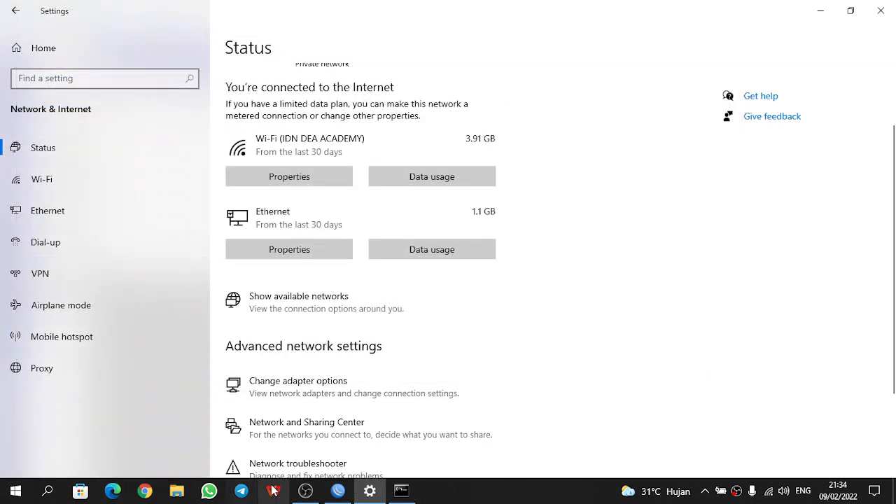
{"action": "left_click", "coordinate": [337, 490]}
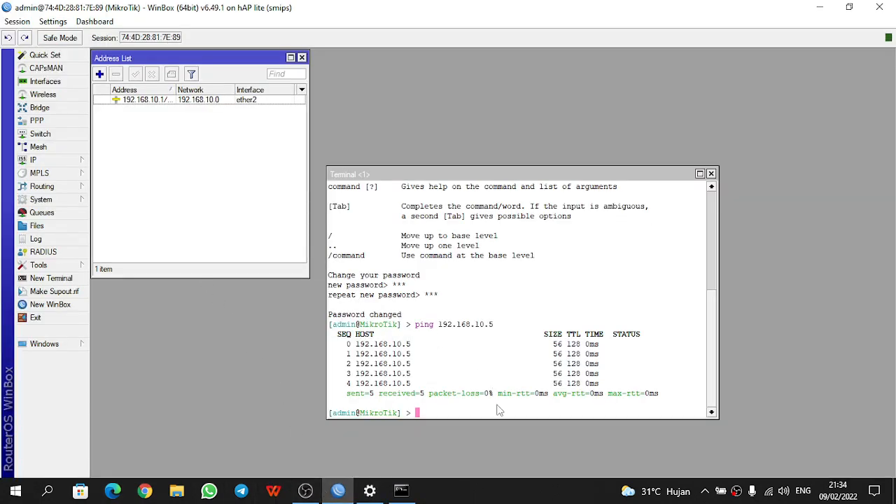
- Re-run the terminal ping to 192.168.10.5, which fails with 100% loss, then open the IP menu
{"action": "key", "text": "Up"}
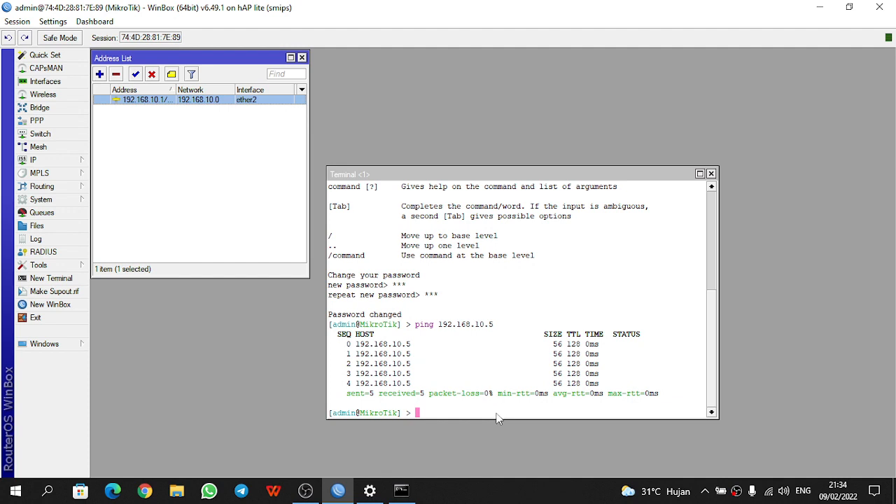
{"action": "left_click", "coordinate": [499, 413]}
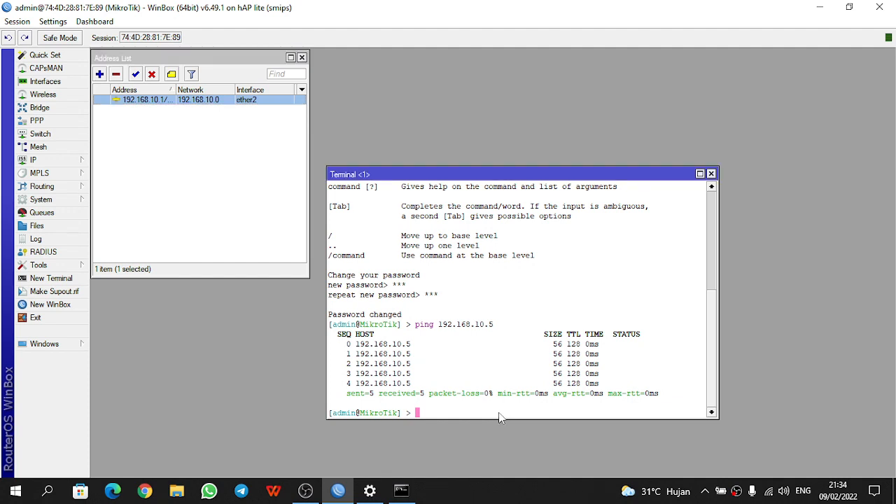
{"action": "key", "text": "Up"}
{"action": "key", "text": "Return"}
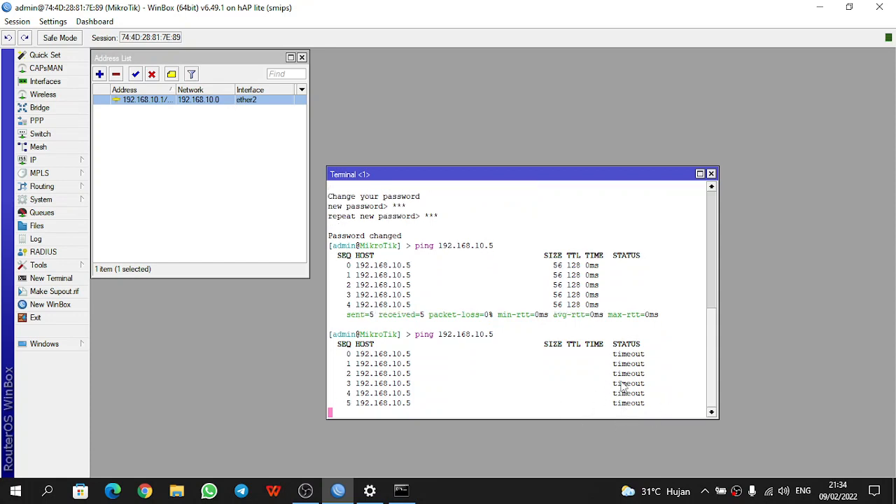
{"action": "key", "text": "ctrl+c"}
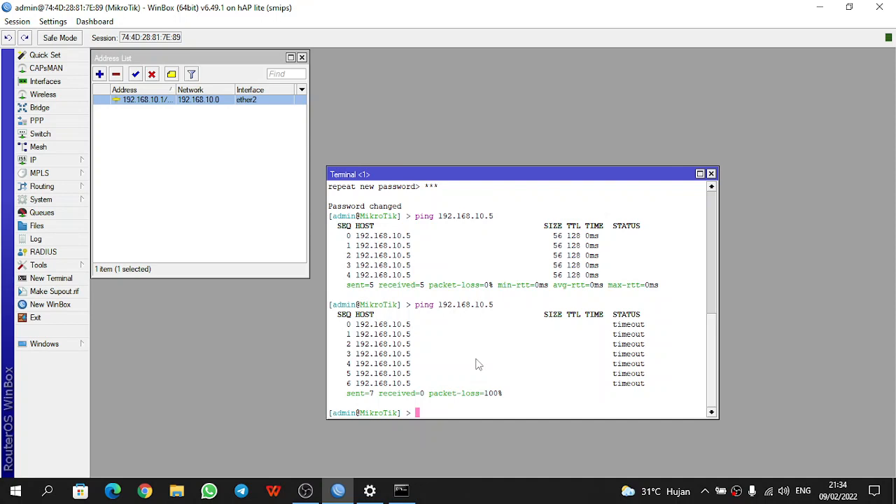
{"action": "left_click", "coordinate": [49, 166]}
{"action": "left_click", "coordinate": [70, 163]}
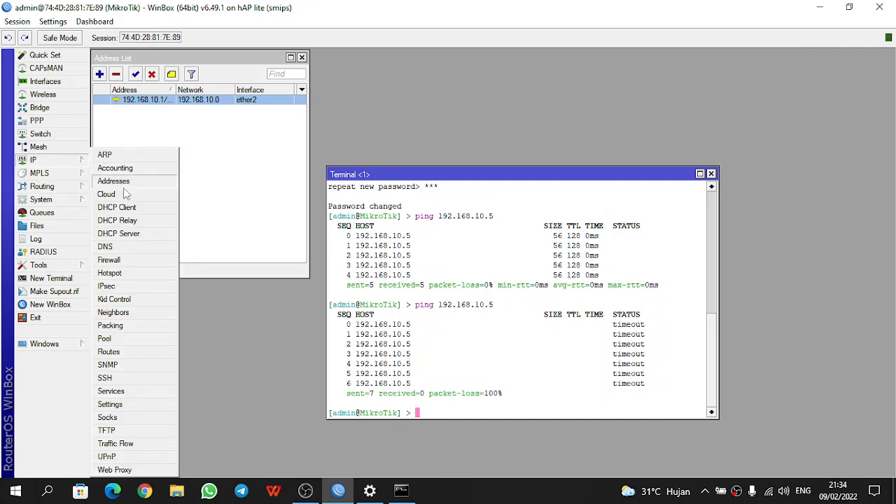
- Open IP > DHCP Server and start, then cancel, adding a new DHCP server
{"action": "left_click", "coordinate": [111, 234]}
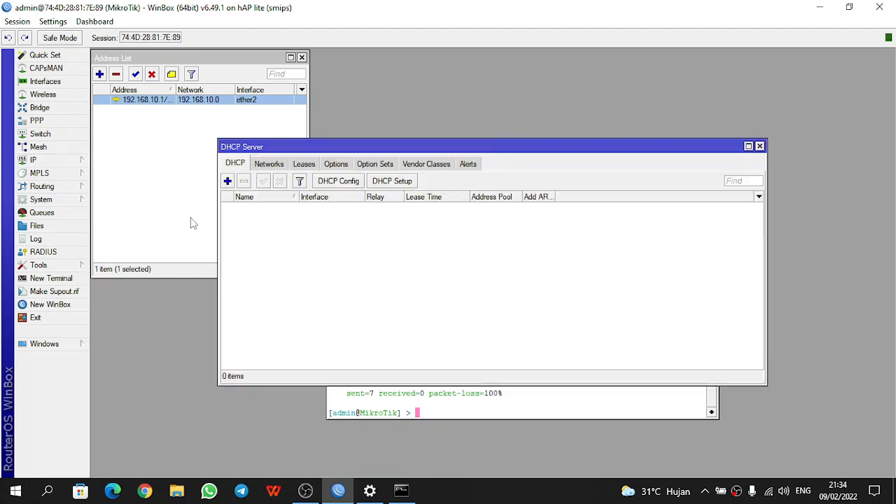
{"action": "left_click", "coordinate": [227, 181]}
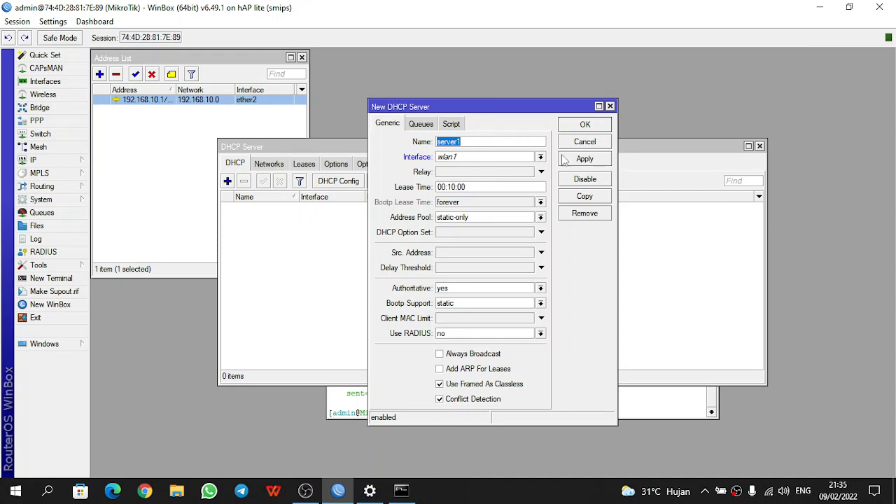
{"action": "left_click", "coordinate": [596, 143]}
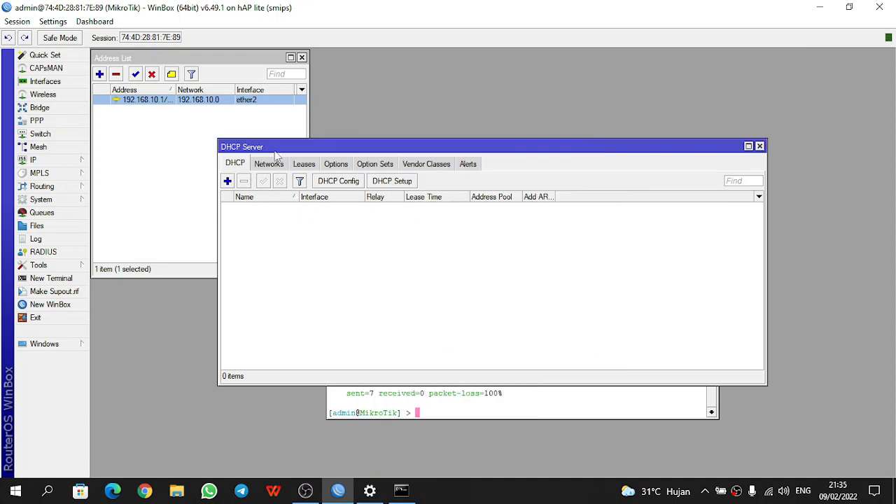
- Close all WinBox windows and reopen only the DHCP Server list
{"action": "left_click", "coordinate": [18, 21]}
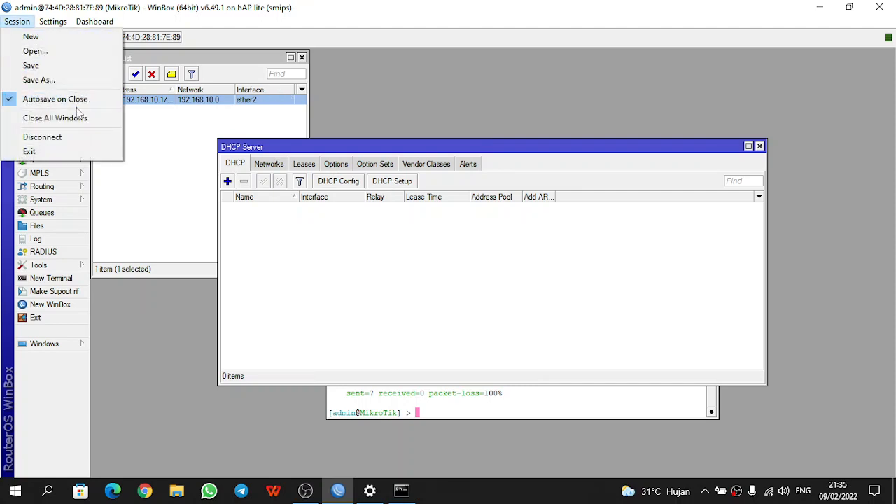
{"action": "left_click", "coordinate": [78, 116]}
{"action": "left_click", "coordinate": [64, 159]}
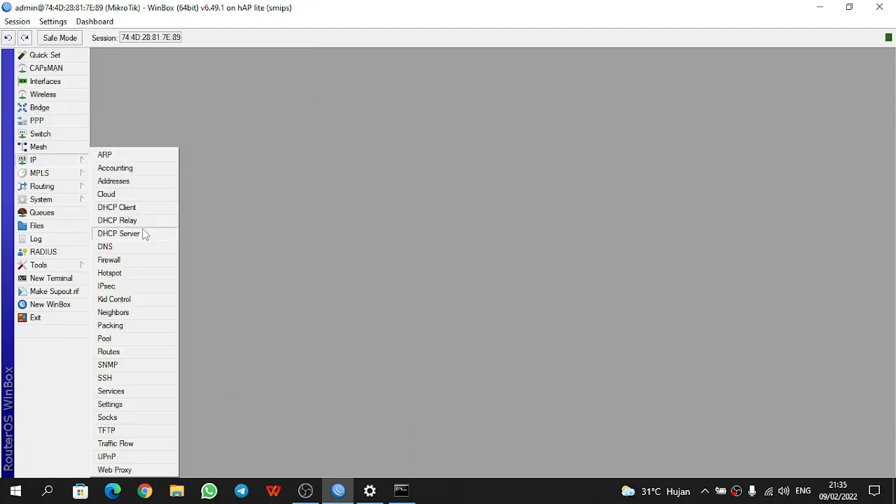
{"action": "left_click", "coordinate": [121, 233]}
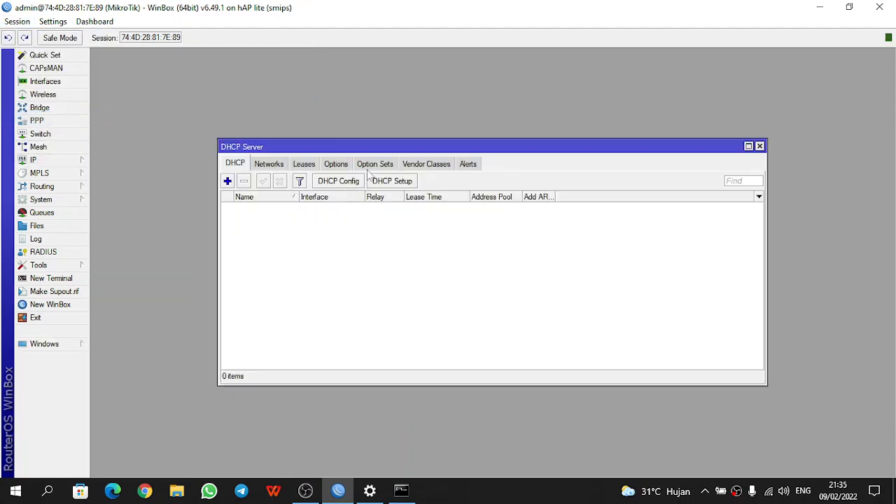
- Launch DHCP Setup and choose ether2 as the DHCP server interface
{"action": "left_click", "coordinate": [390, 184]}
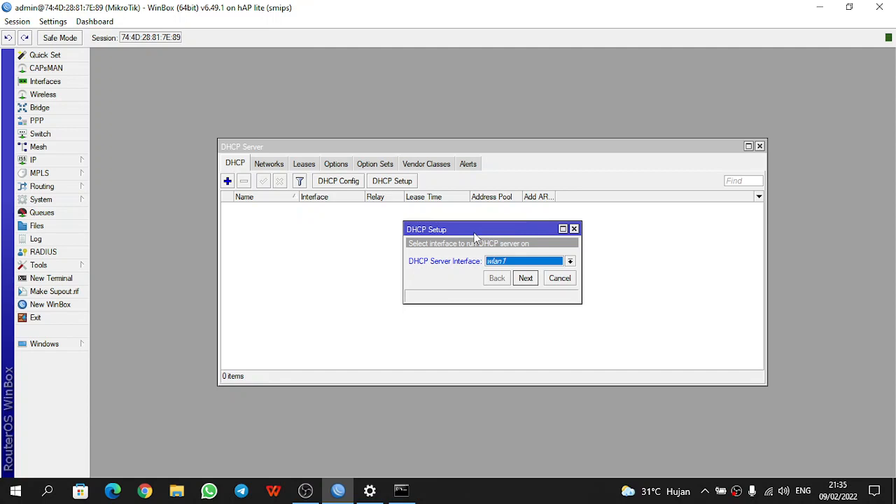
{"action": "left_click", "coordinate": [497, 262]}
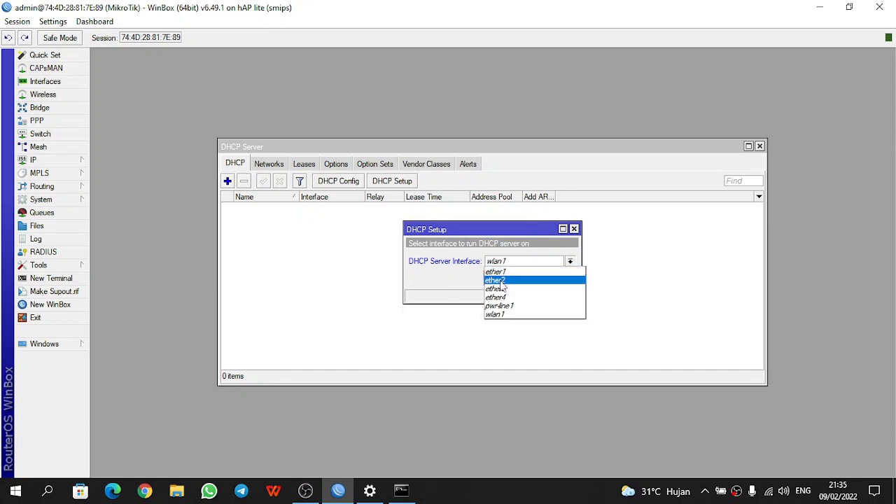
{"action": "left_click", "coordinate": [500, 280]}
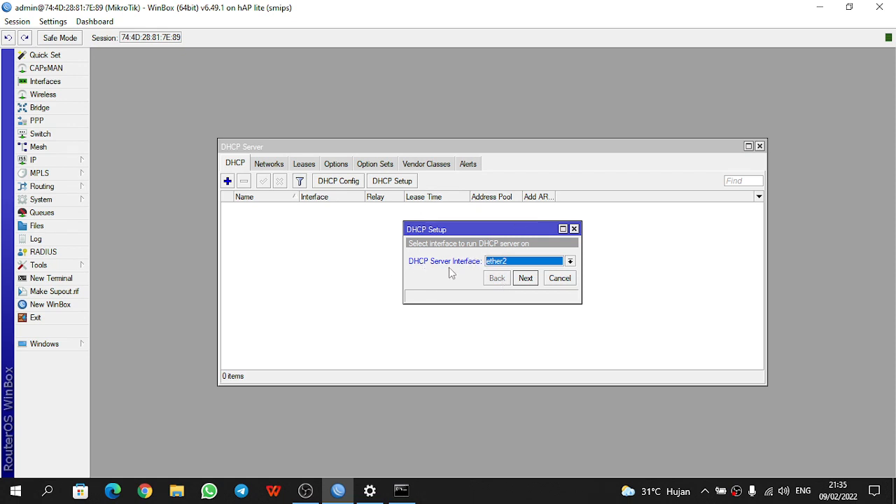
{"action": "left_click", "coordinate": [525, 280]}
{"action": "left_click", "coordinate": [497, 278]}
{"action": "left_click", "coordinate": [524, 279]}
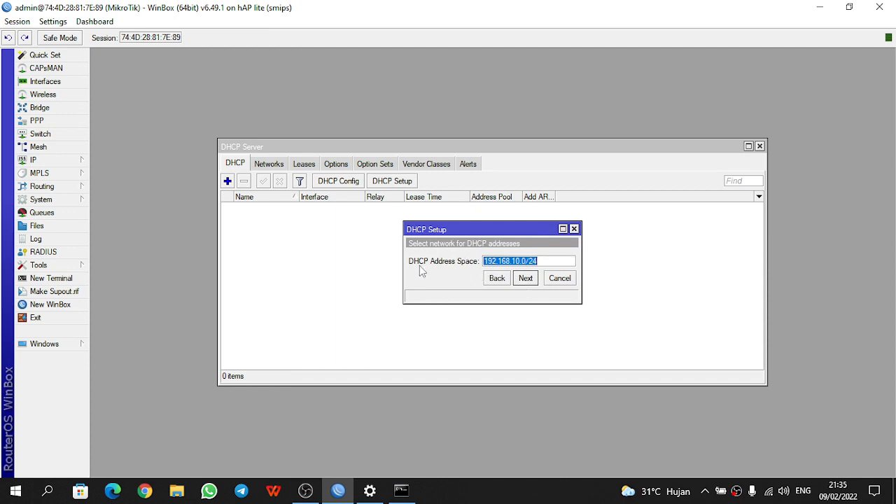
- Leave the address space at 192.168.10.0/24 and advance to the gateway step
{"action": "left_click", "coordinate": [493, 262]}
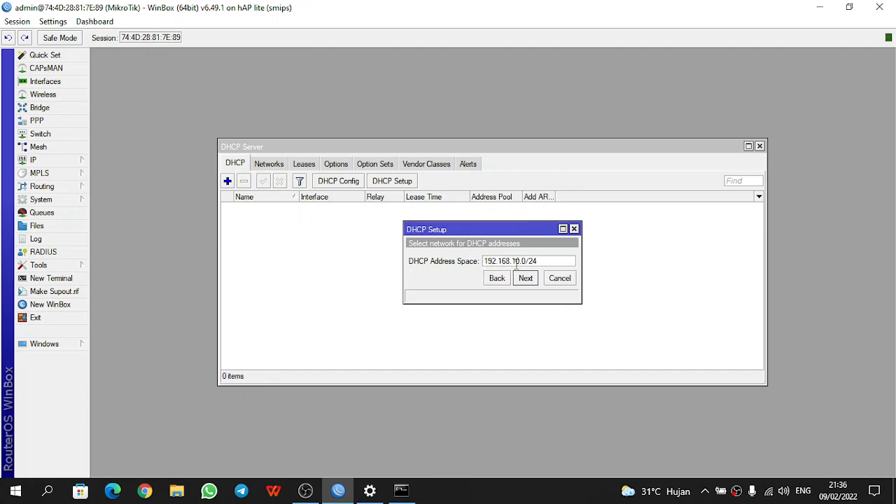
{"action": "double_click", "coordinate": [518, 261]}
{"action": "double_click", "coordinate": [524, 261]}
{"action": "left_click", "coordinate": [526, 261]}
{"action": "left_click", "coordinate": [526, 278]}
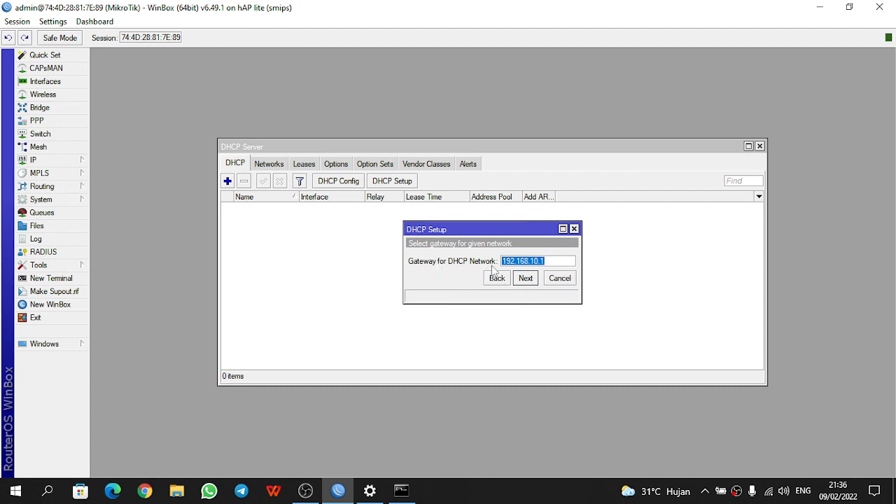
- Accept gateway 192.168.10.1, keeping a single address range entry
{"action": "left_click", "coordinate": [530, 280]}
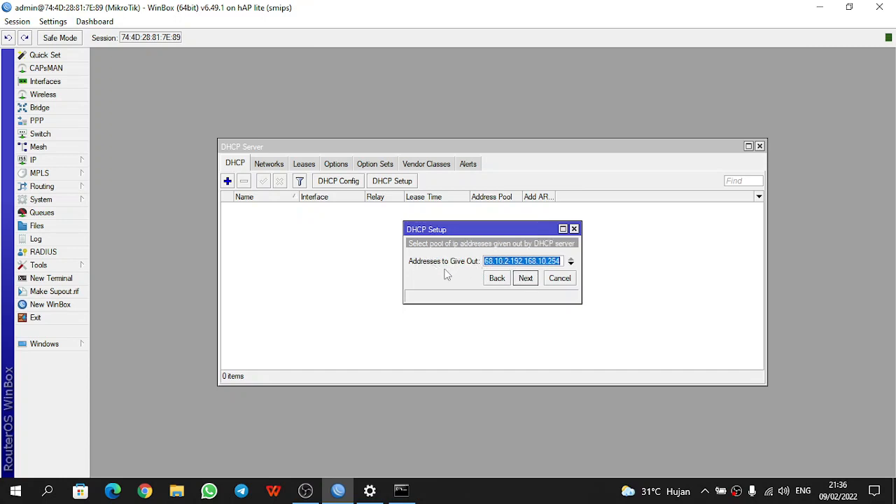
{"action": "left_click", "coordinate": [571, 263]}
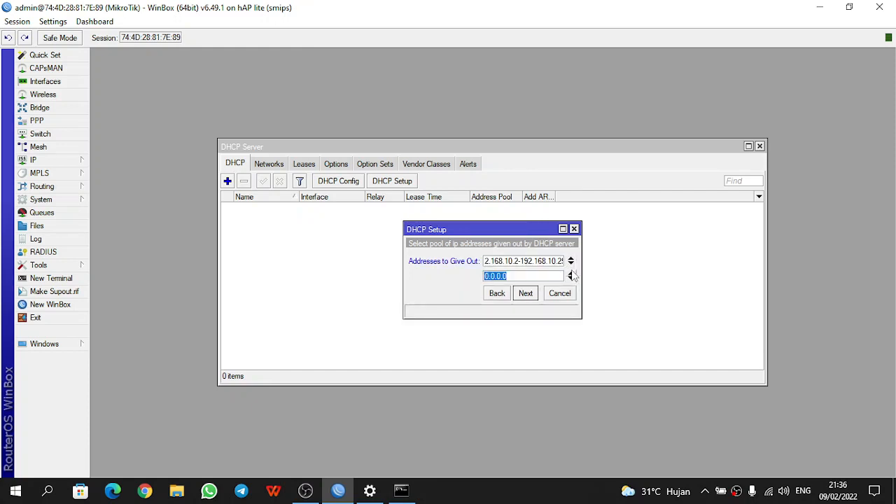
{"action": "left_click", "coordinate": [571, 276]}
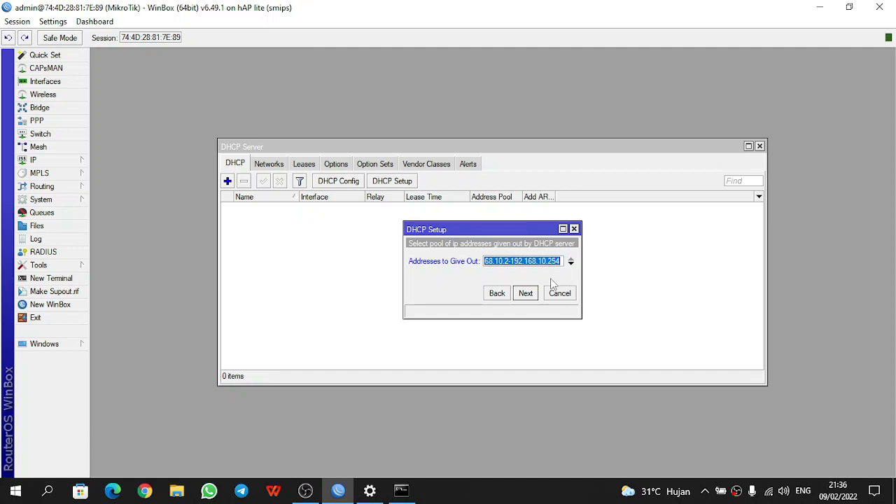
- Review the 192.168.10.2-192.168.10.254 pool without changing it
{"action": "left_click", "coordinate": [499, 263]}
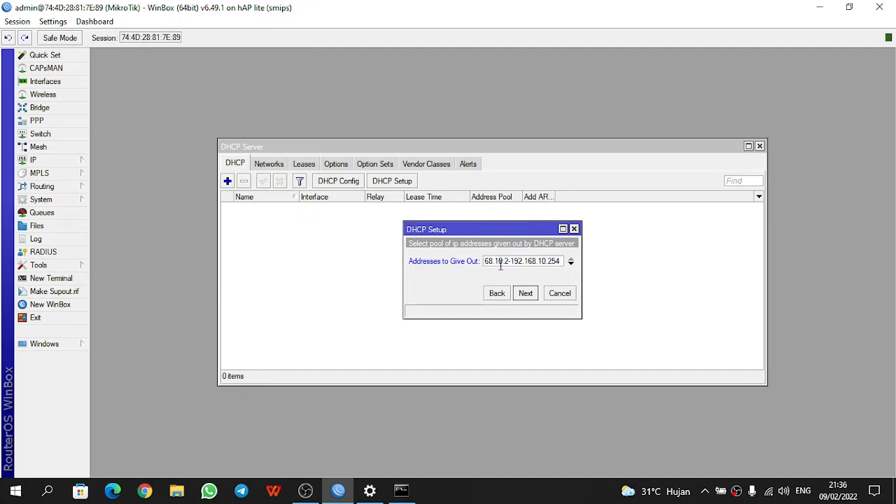
{"action": "key", "text": "Home"}
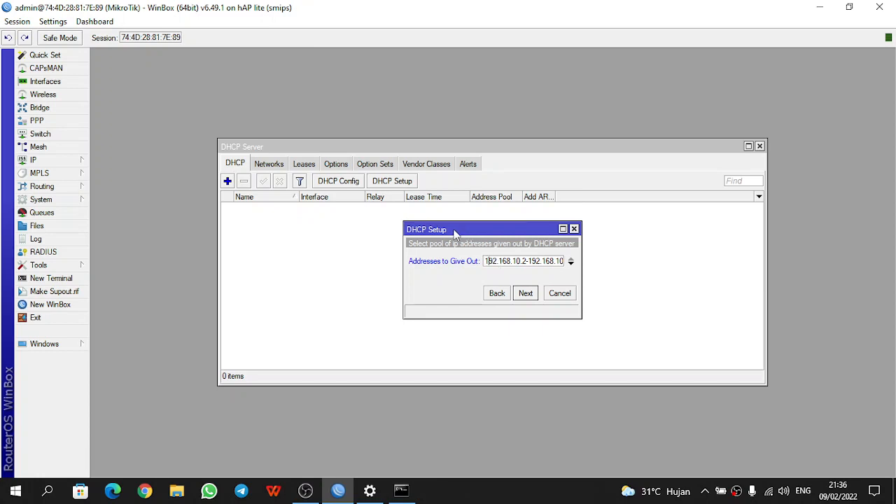
{"action": "key", "text": "Right"}
{"action": "key", "text": "Right"}
{"action": "key", "text": "Right"}
{"action": "key", "text": "Right"}
{"action": "key", "text": "Tab"}
{"action": "key", "text": "shift+Tab"}
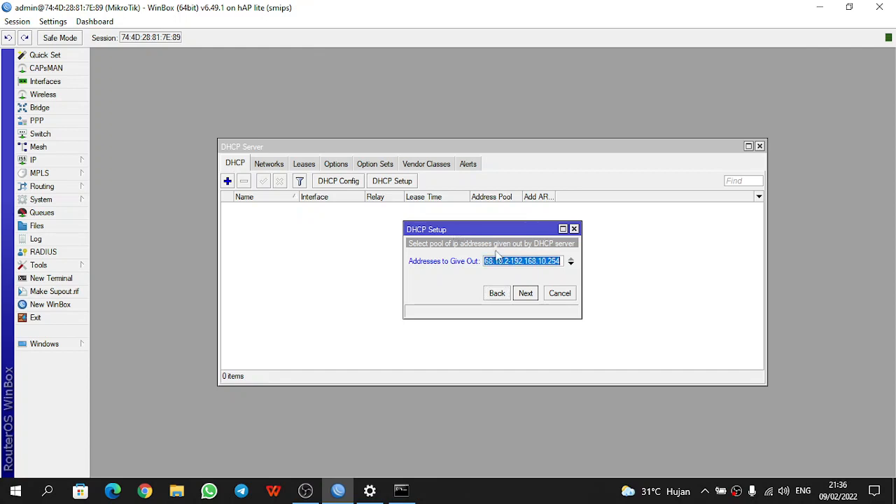
{"action": "left_click", "coordinate": [515, 264]}
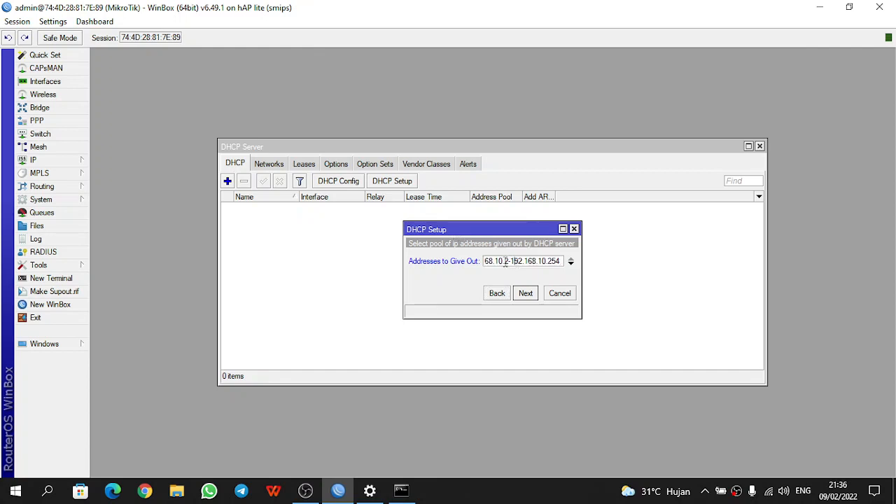
{"action": "left_click_drag", "start_coordinate": [504, 262], "coordinate": [511, 262]}
{"action": "left_click", "coordinate": [517, 261]}
{"action": "left_click", "coordinate": [547, 261]}
- Add 8.8.4.4 as the second DNS server after 8.8.8.8
{"action": "left_click", "coordinate": [532, 294]}
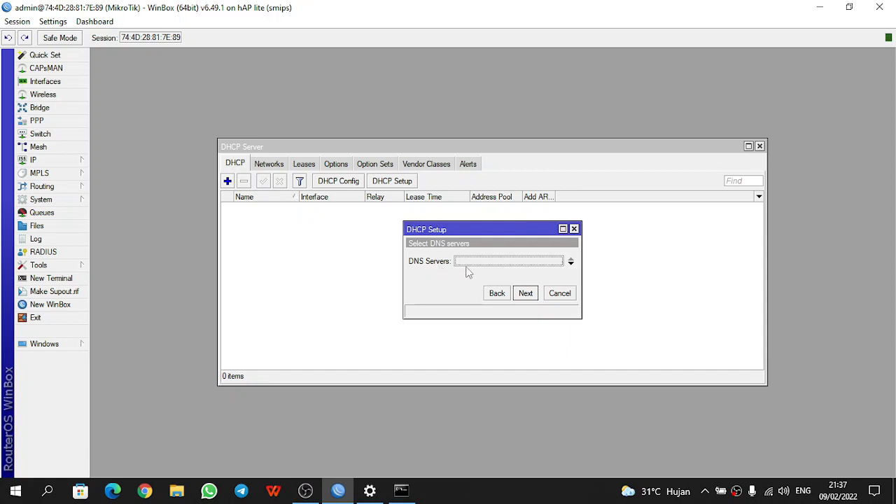
{"action": "left_click", "coordinate": [571, 264]}
{"action": "type", "text": "8.8.8.8"}
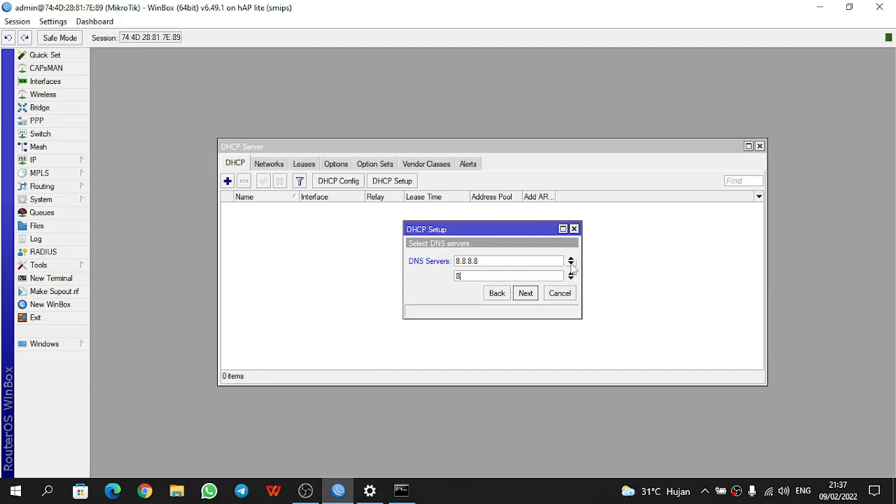
{"action": "type", "text": ".4.4"}
{"action": "left_click", "coordinate": [524, 294]}
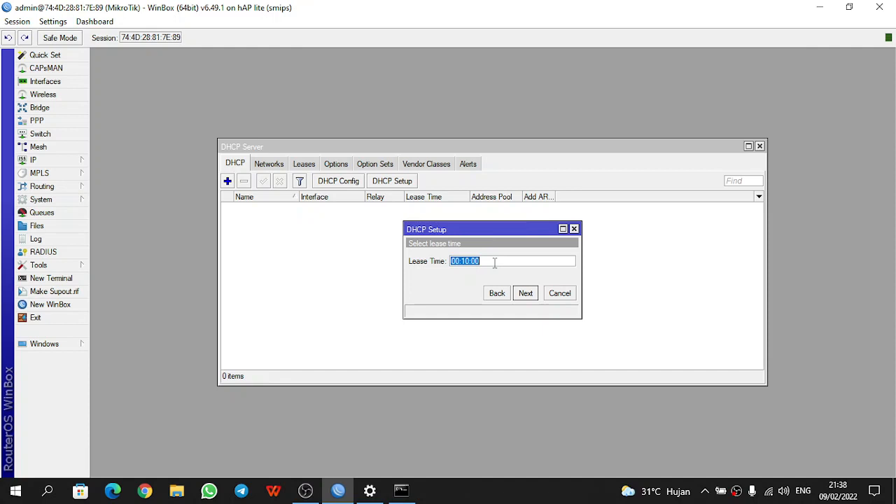
- Keep the 00:10:00 lease time and complete setup, creating dhcp1 with pool dhcp_pool0
{"action": "left_click", "coordinate": [494, 263]}
{"action": "left_click_drag", "start_coordinate": [483, 263], "coordinate": [464, 263]}
{"action": "left_click", "coordinate": [486, 261]}
{"action": "left_click", "coordinate": [523, 293]}
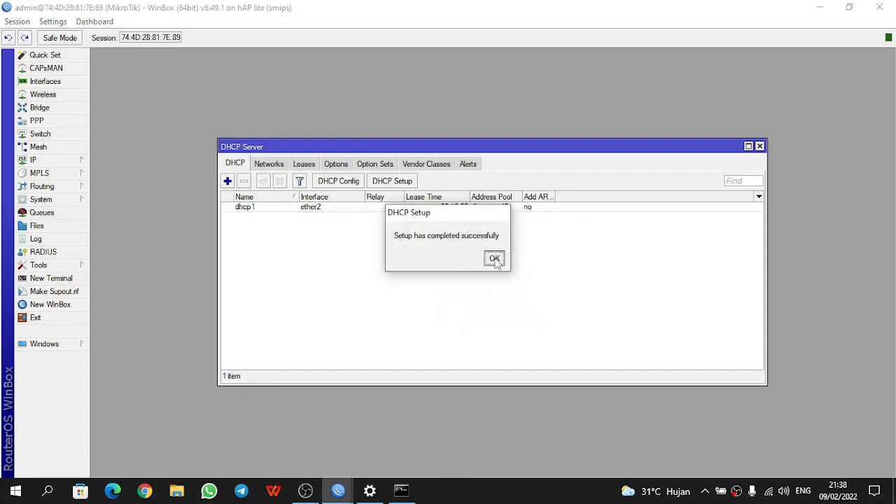
{"action": "left_click", "coordinate": [494, 259]}
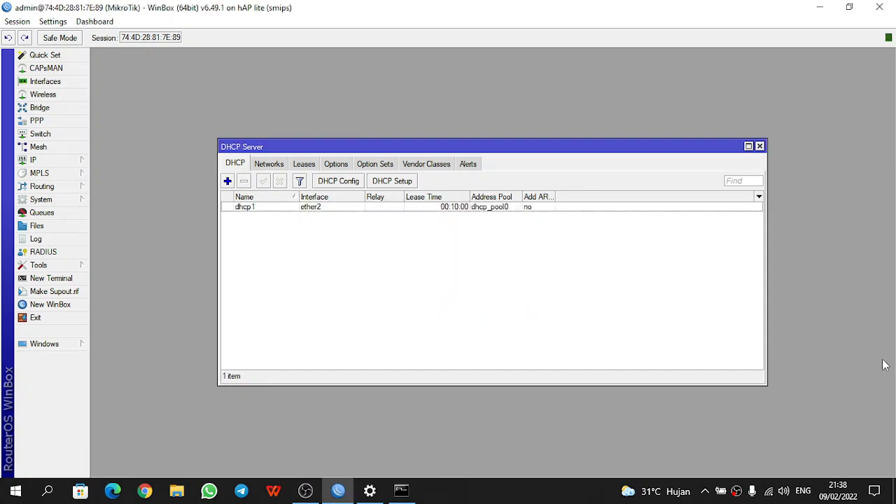
- Switch Wi-Fi off from the tray network list and bring up the network adapters list
{"action": "left_click", "coordinate": [769, 491]}
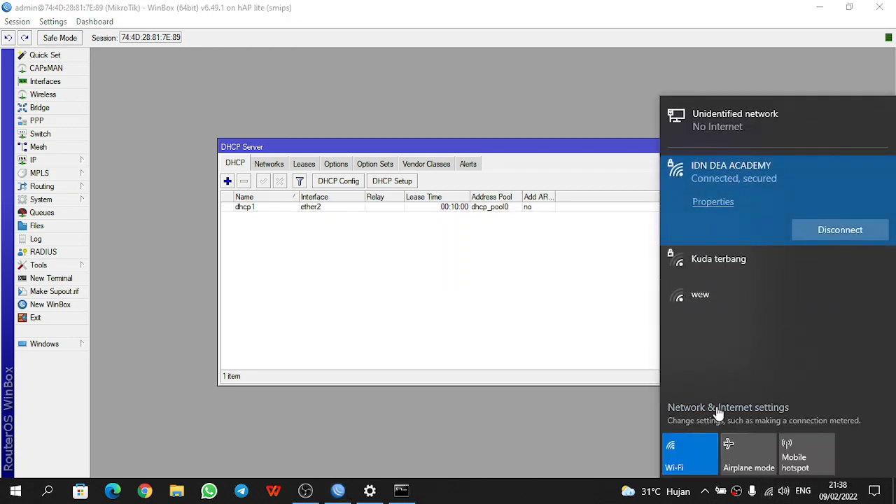
{"action": "left_click", "coordinate": [715, 406]}
{"action": "scroll", "coordinate": [719, 412], "scroll_direction": "up", "scroll_amount": 2}
{"action": "left_click", "coordinate": [769, 490]}
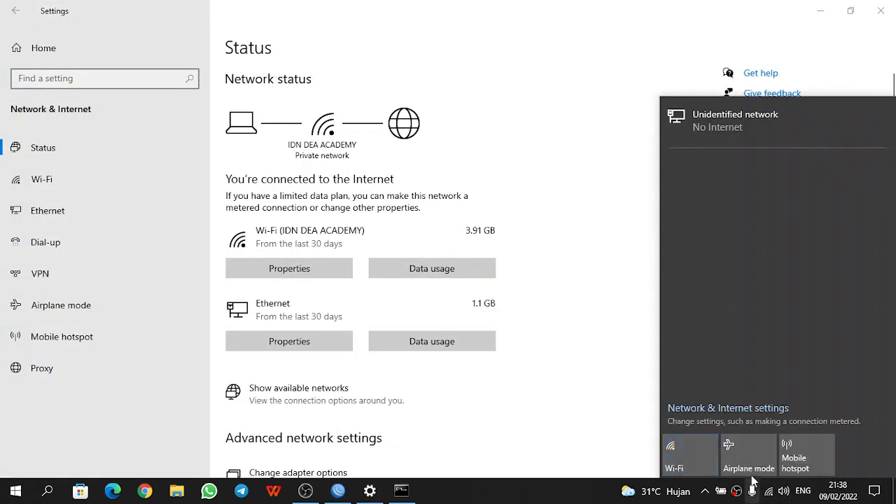
{"action": "left_click", "coordinate": [693, 445]}
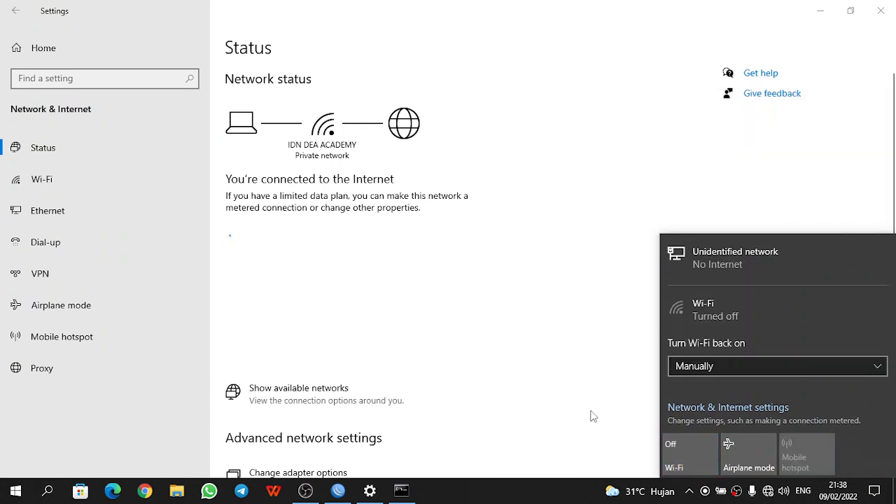
{"action": "left_click", "coordinate": [592, 414]}
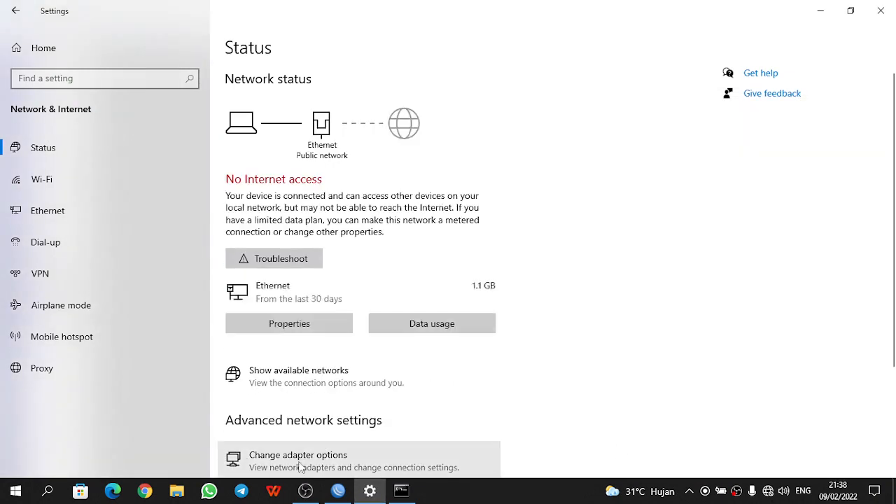
{"action": "scroll", "coordinate": [380, 378], "scroll_direction": "down", "scroll_amount": 1}
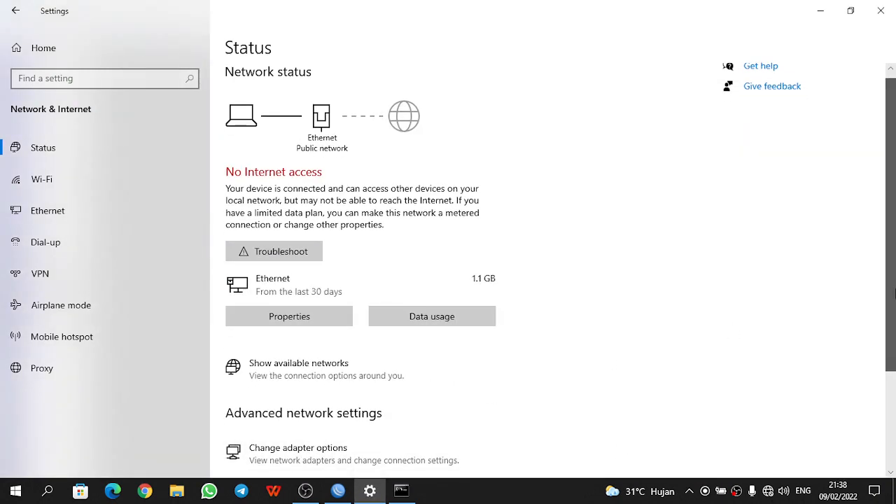
{"action": "left_click", "coordinate": [313, 413]}
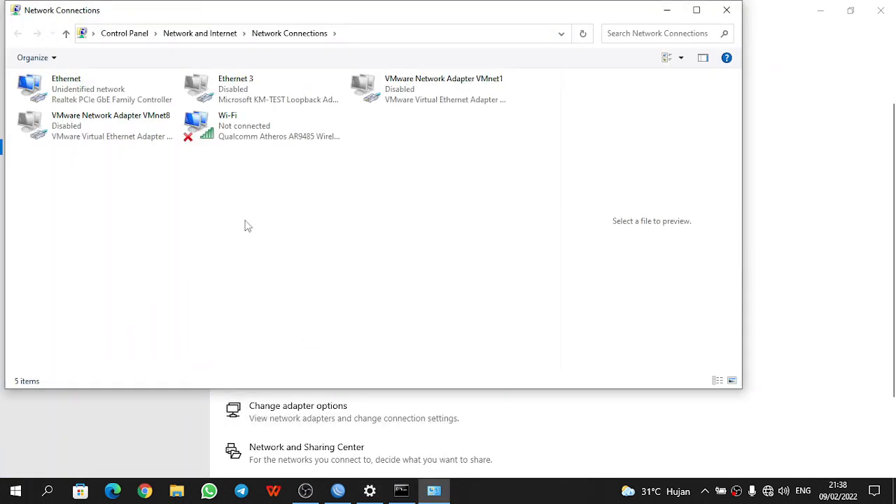
- Keep Ethernet IPv4 on automatic IP and DNS, then confirm the adapter properties with OK
{"action": "left_click", "coordinate": [95, 82]}
{"action": "right_click", "coordinate": [94, 81]}
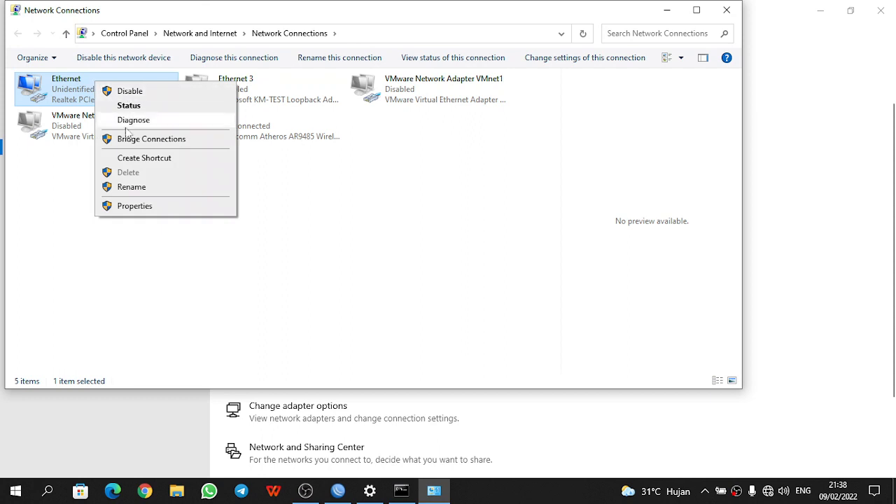
{"action": "left_click", "coordinate": [145, 207]}
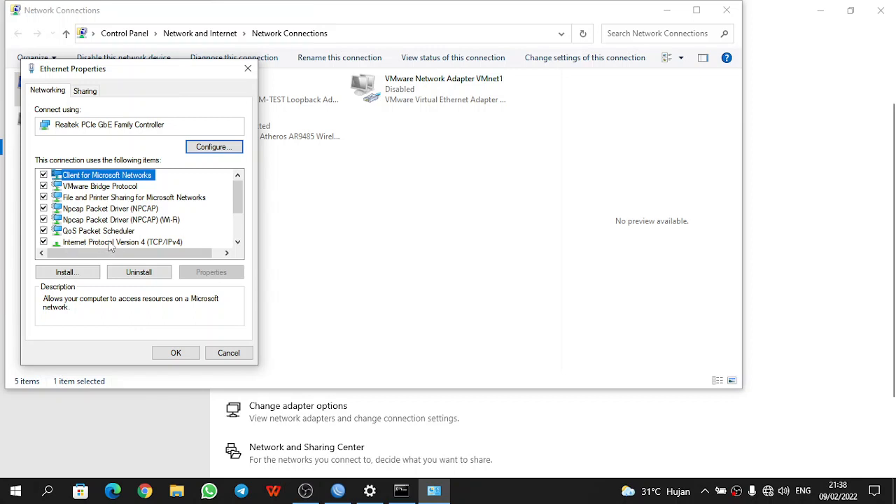
{"action": "double_click", "coordinate": [149, 242]}
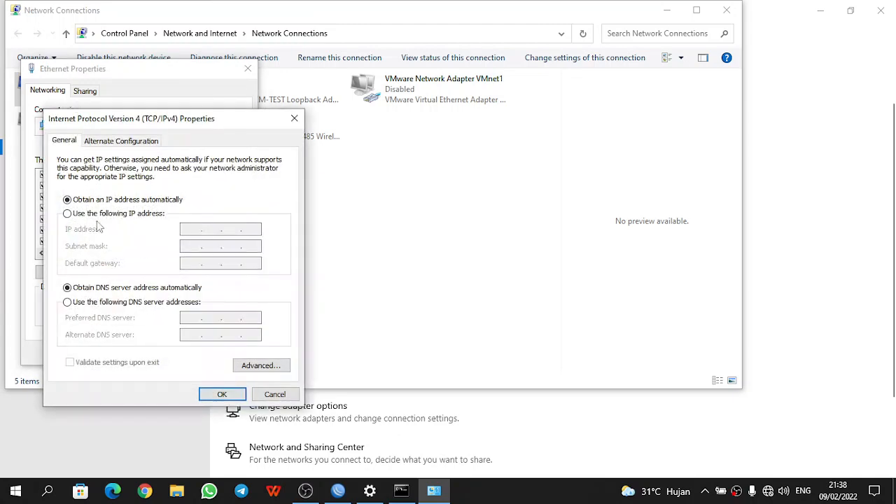
{"action": "left_click", "coordinate": [222, 394]}
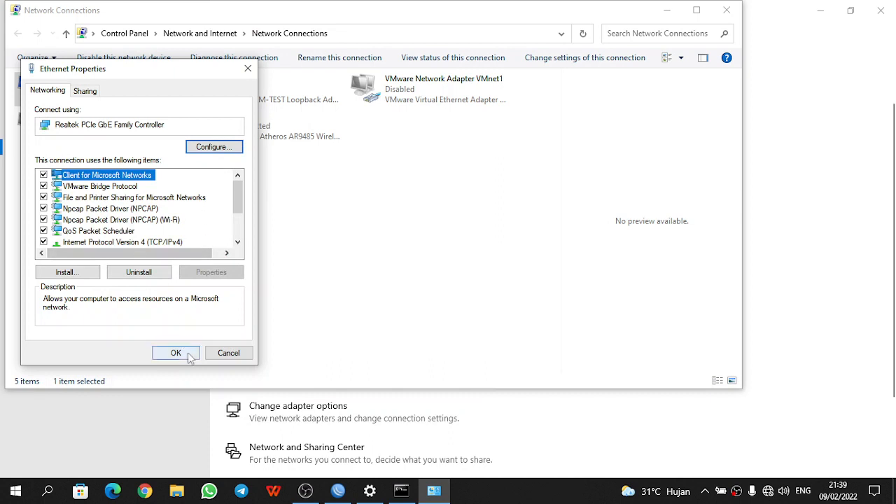
{"action": "left_click", "coordinate": [189, 355]}
{"action": "right_click", "coordinate": [104, 93]}
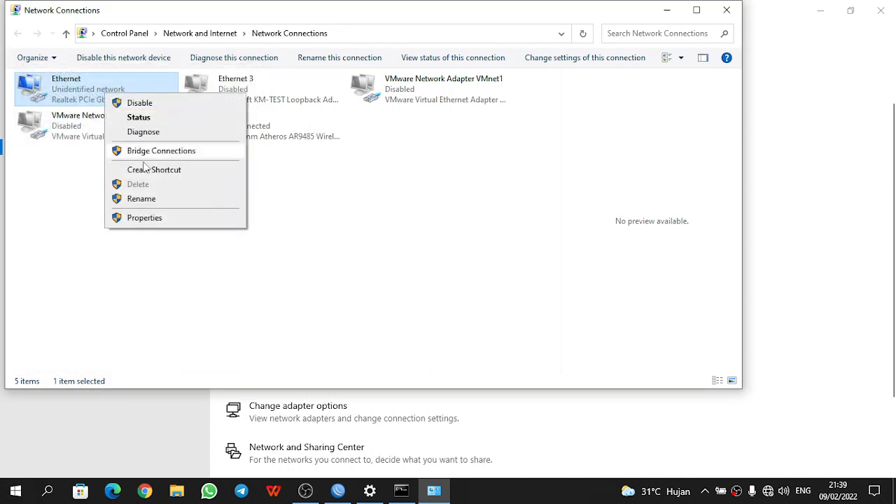
{"action": "left_click", "coordinate": [162, 119]}
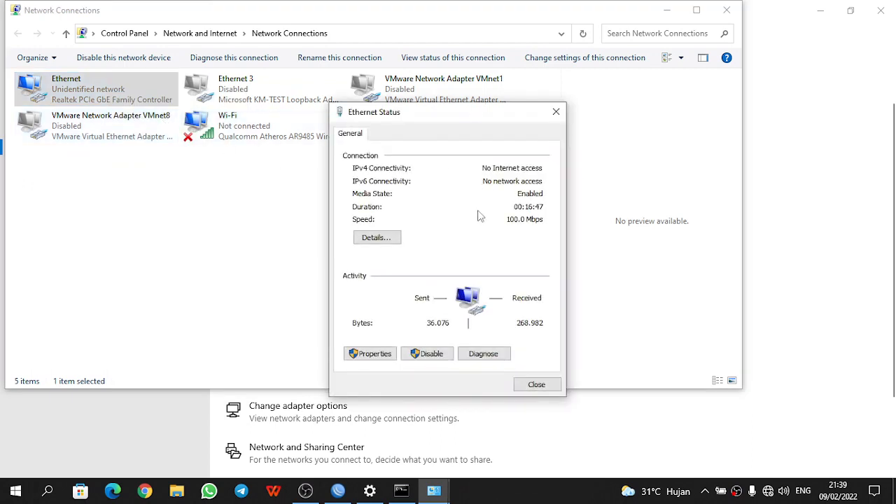
{"action": "left_click", "coordinate": [378, 356]}
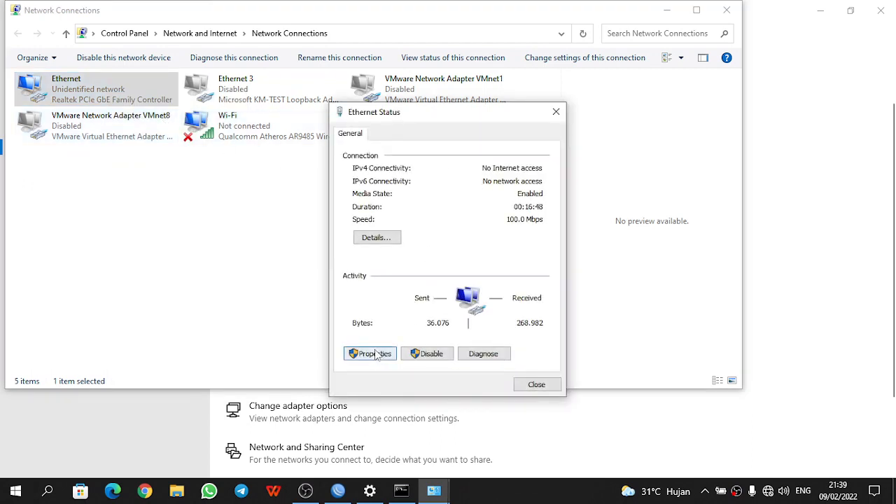
{"action": "left_click", "coordinate": [380, 240]}
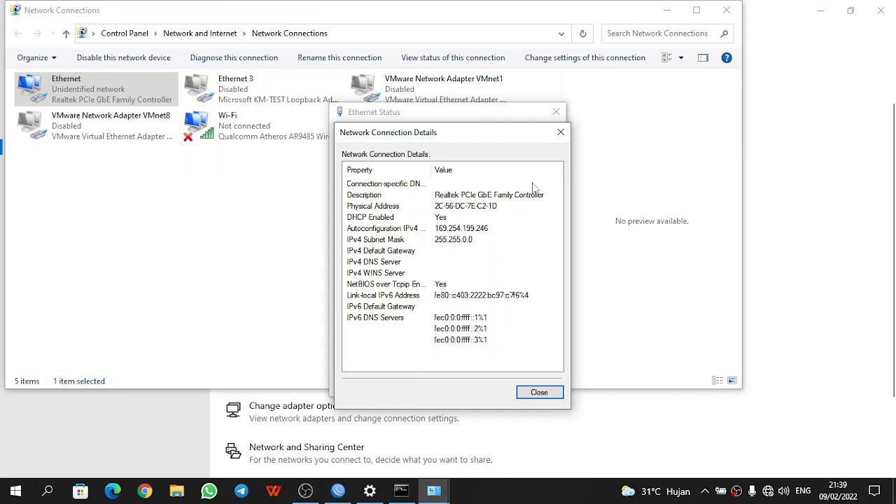
{"action": "left_click", "coordinate": [560, 132]}
{"action": "left_click", "coordinate": [556, 112]}
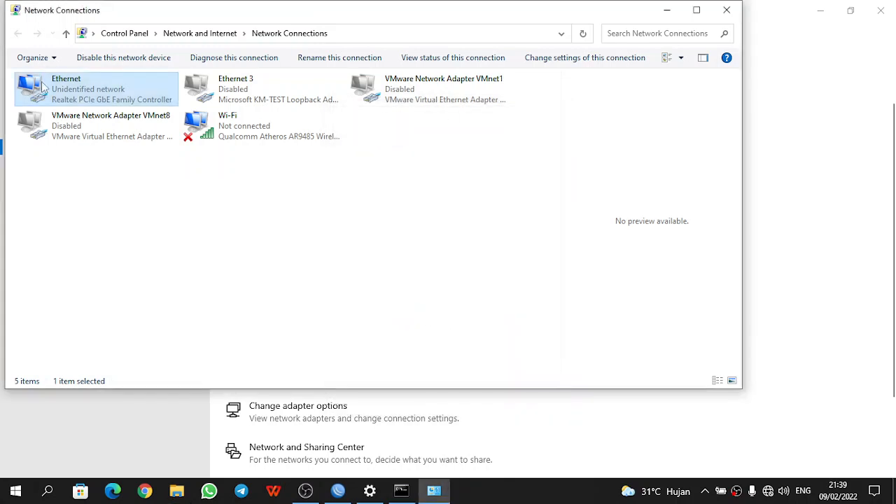
{"action": "right_click", "coordinate": [80, 87]}
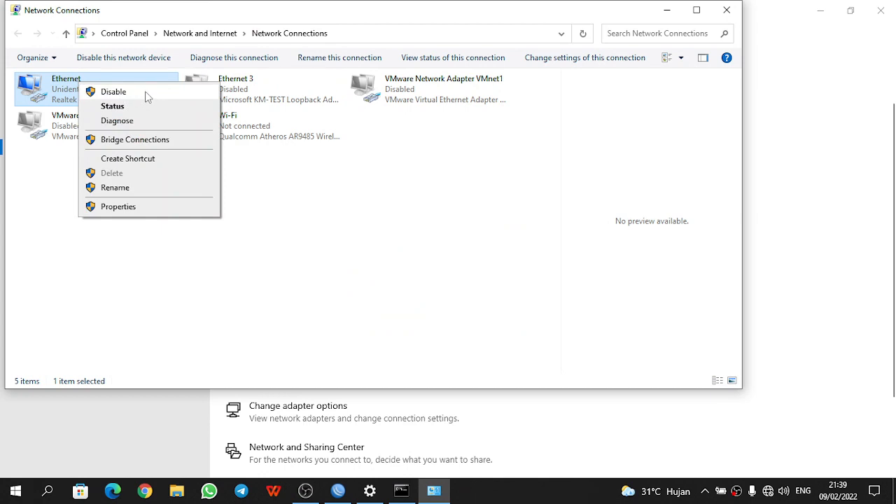
- Disable and re-enable the Ethernet adapter
{"action": "left_click", "coordinate": [145, 91]}
{"action": "right_click", "coordinate": [118, 84]}
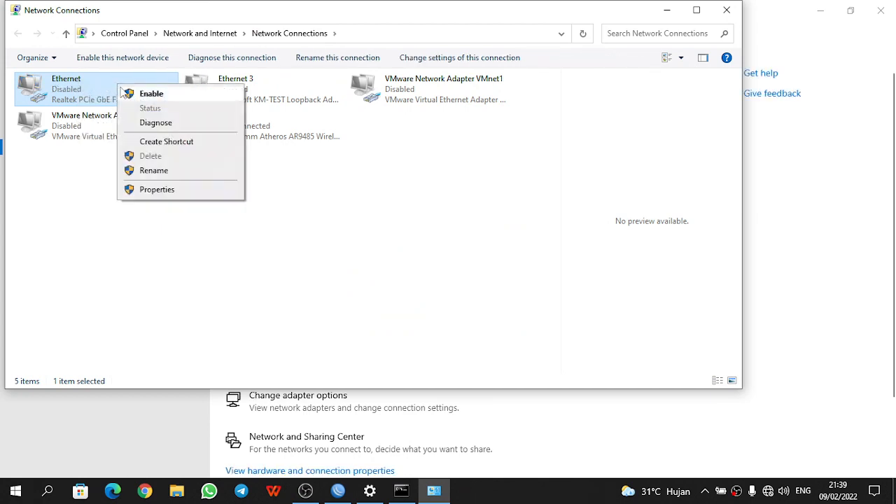
{"action": "left_click", "coordinate": [139, 96]}
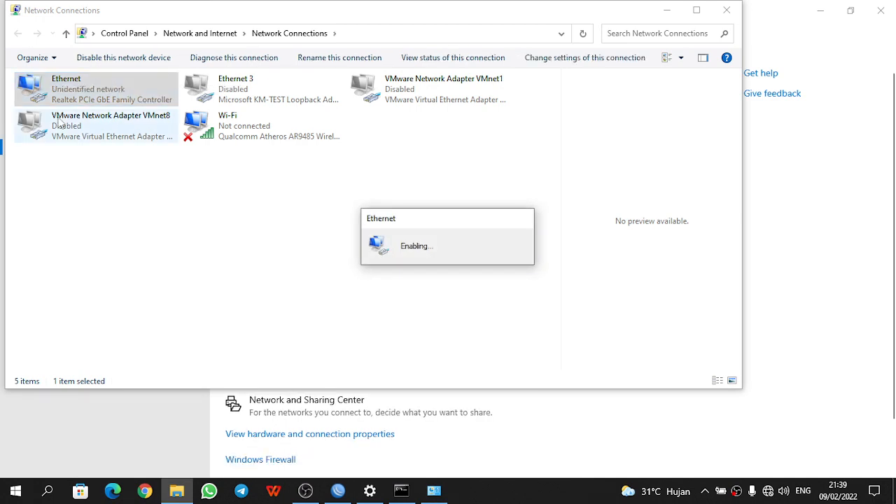
- Check Ethernet details: 192.168.10.254, mask 255.255.255.0, gateway 192.168.10.1
{"action": "right_click", "coordinate": [115, 86]}
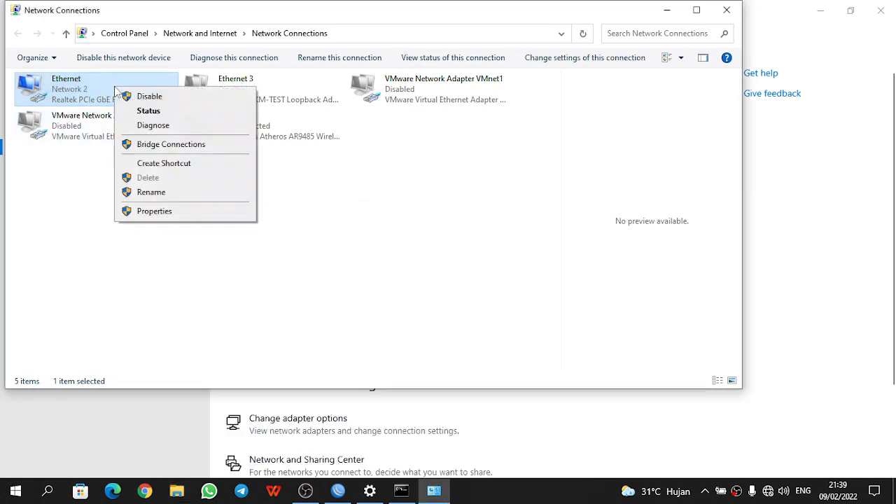
{"action": "left_click", "coordinate": [147, 112]}
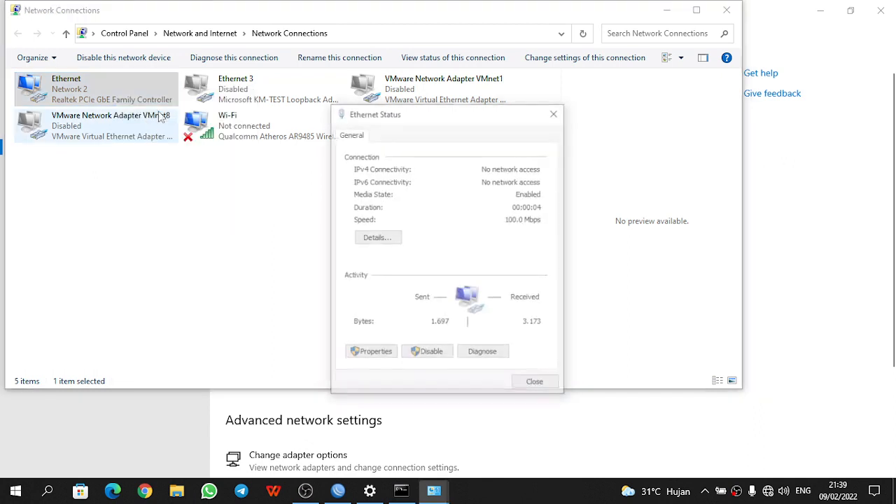
{"action": "left_click", "coordinate": [382, 238]}
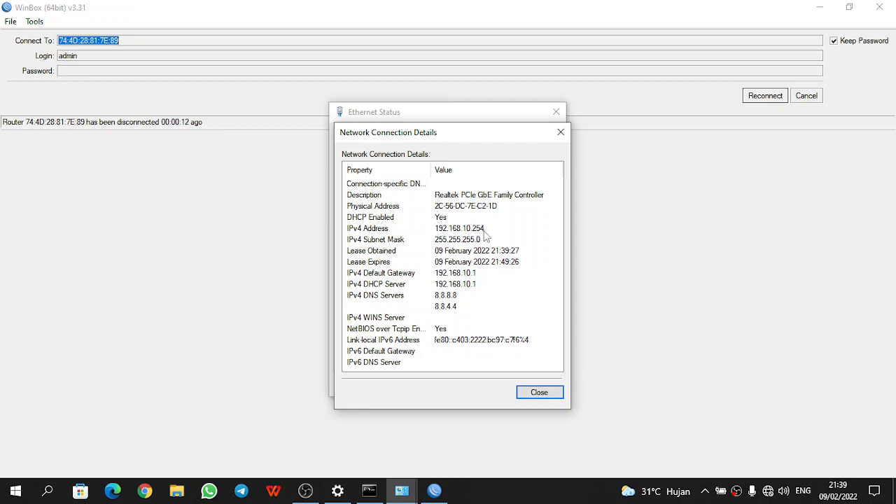
{"action": "left_click", "coordinate": [540, 392]}
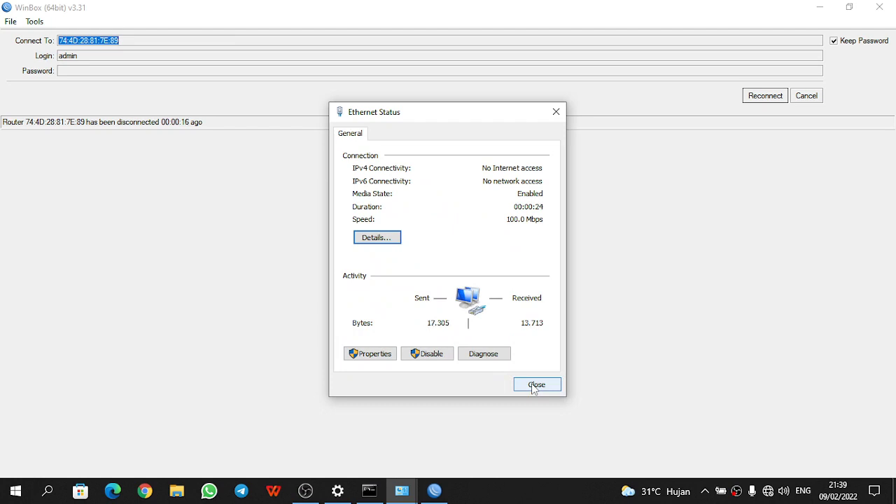
{"action": "left_click", "coordinate": [535, 387]}
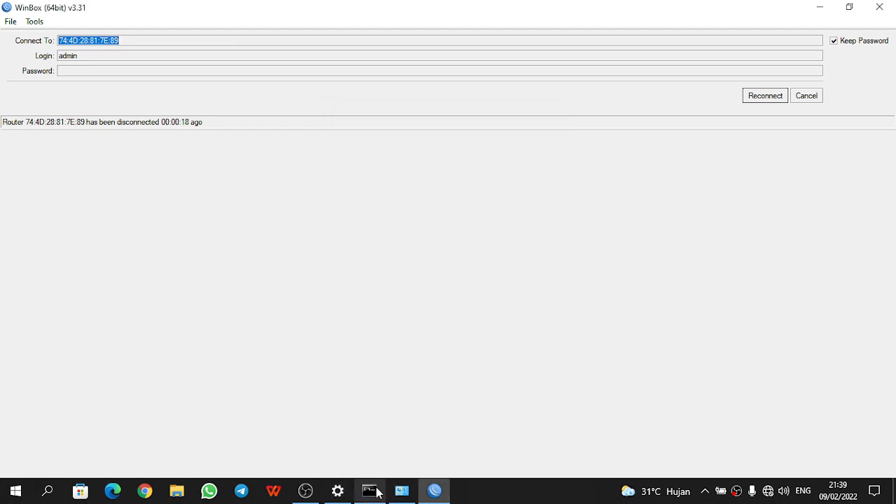
- Reconnect to the router at 192.168.10.1 with the login password and close DHCP Server
{"action": "left_click", "coordinate": [775, 96]}
{"action": "left_click", "coordinate": [50, 162]}
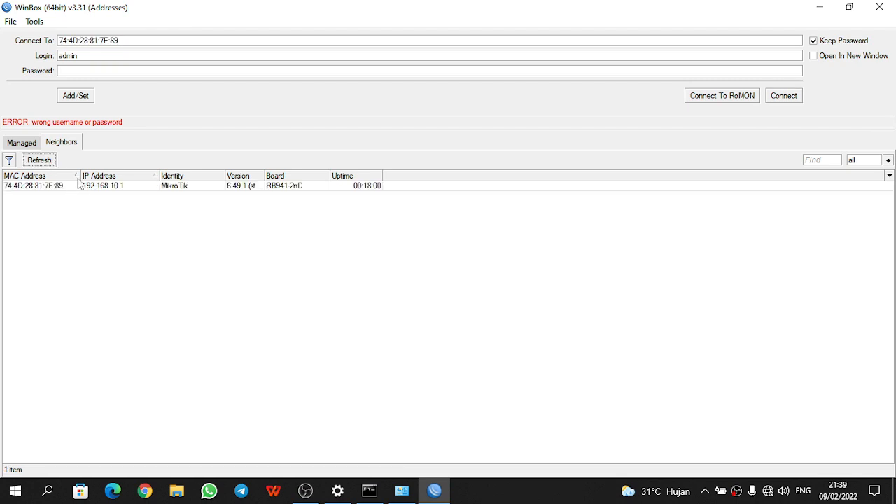
{"action": "double_click", "coordinate": [60, 186]}
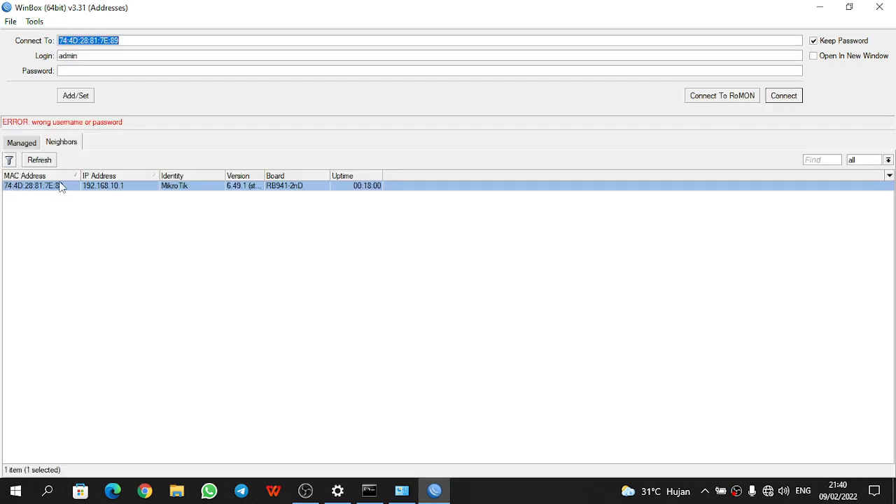
{"action": "left_click", "coordinate": [77, 72]}
{"action": "type", "text": "1"}
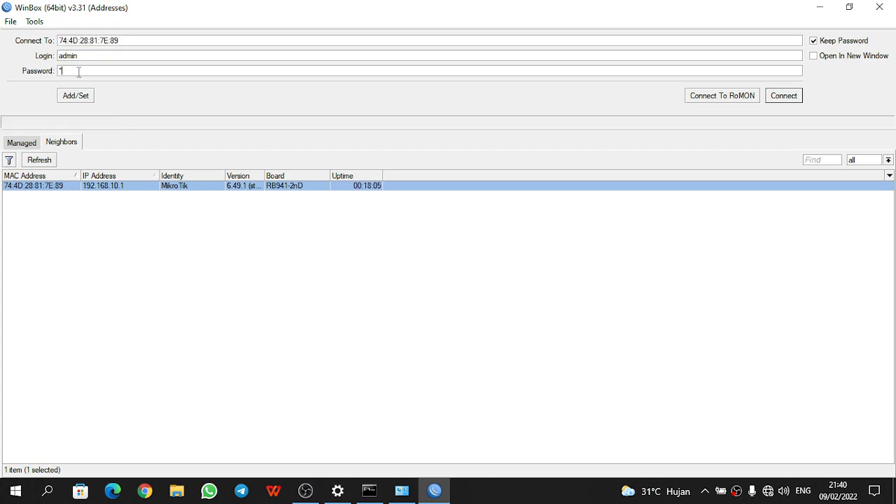
{"action": "key", "text": "Return"}
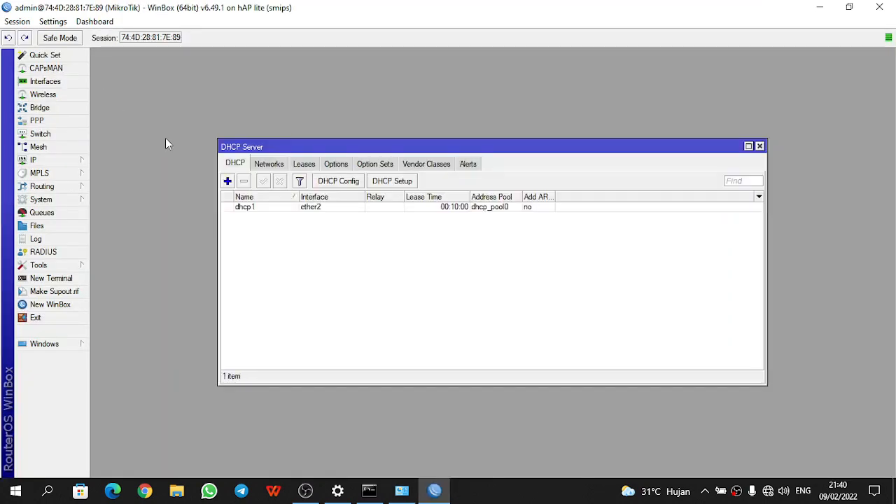
{"action": "left_click", "coordinate": [760, 145]}
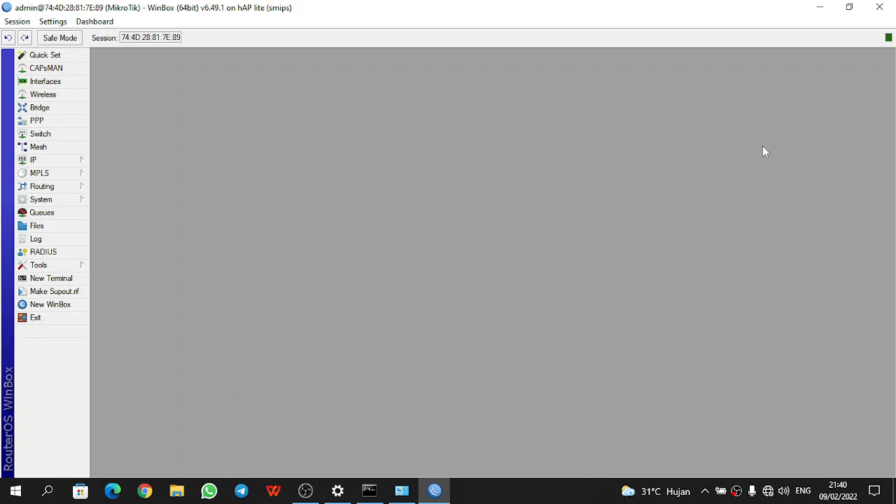
{"action": "left_click", "coordinate": [401, 491]}
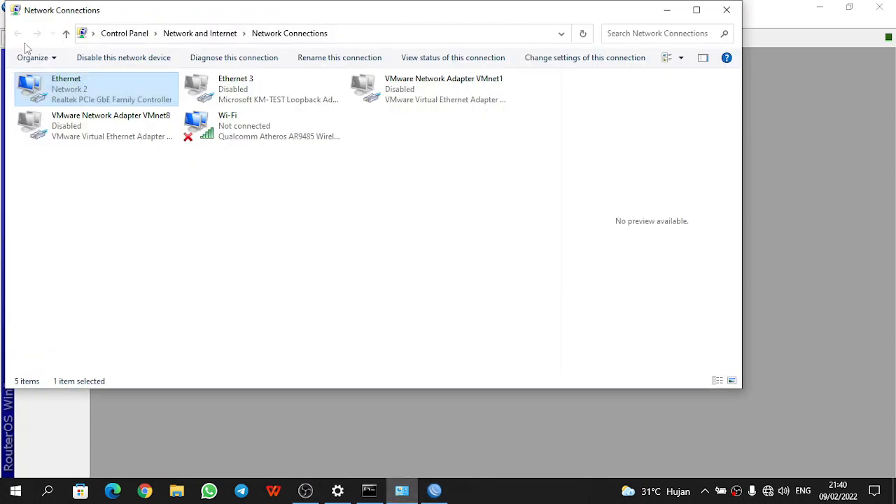
{"action": "right_click", "coordinate": [107, 89]}
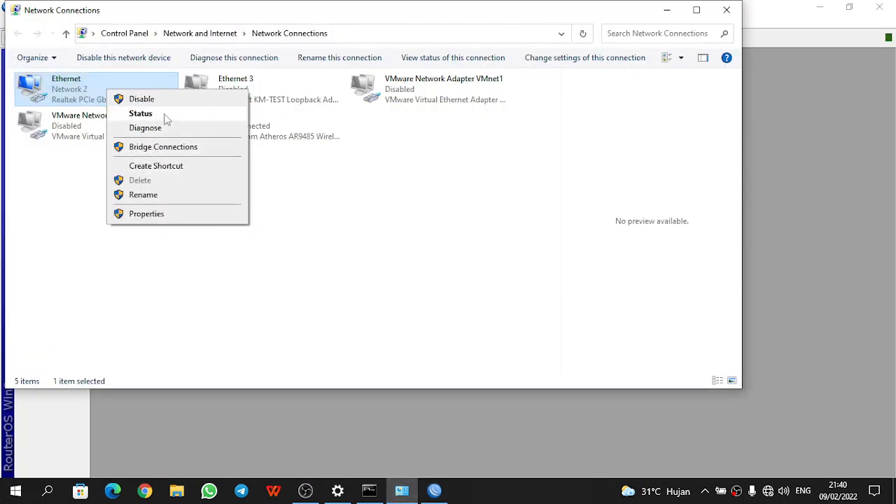
{"action": "left_click", "coordinate": [165, 114]}
{"action": "left_click", "coordinate": [396, 240]}
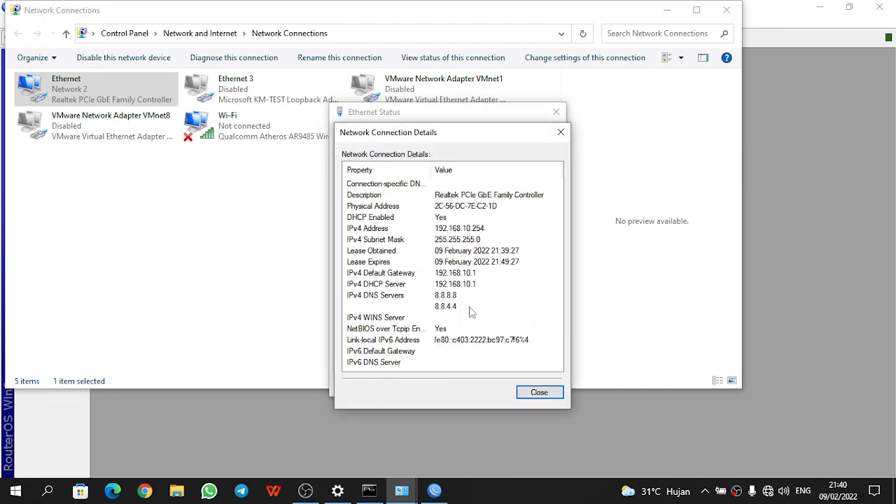
{"action": "left_click", "coordinate": [435, 490]}
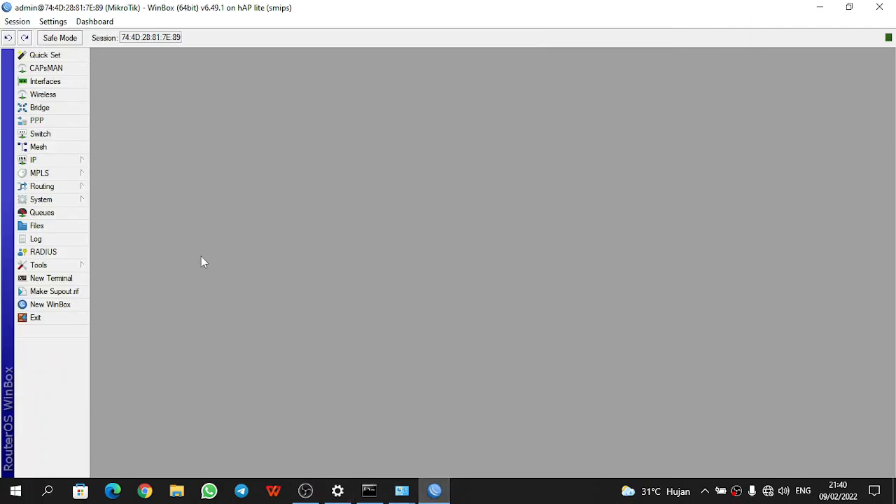
- Run ping 192.168.10.254 in a new terminal, stopping after 11 replies with 0% loss
{"action": "left_click", "coordinate": [42, 279]}
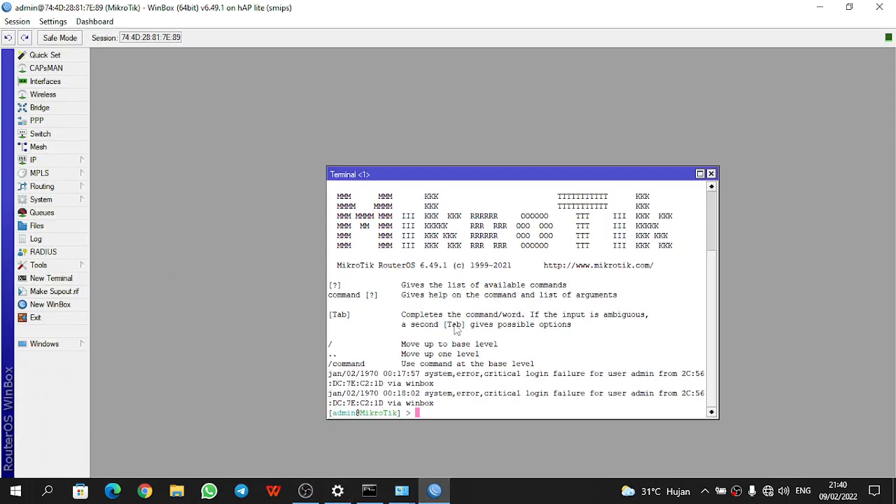
{"action": "type", "text": "ping 192.168.10.254"}
{"action": "key", "text": "Return"}
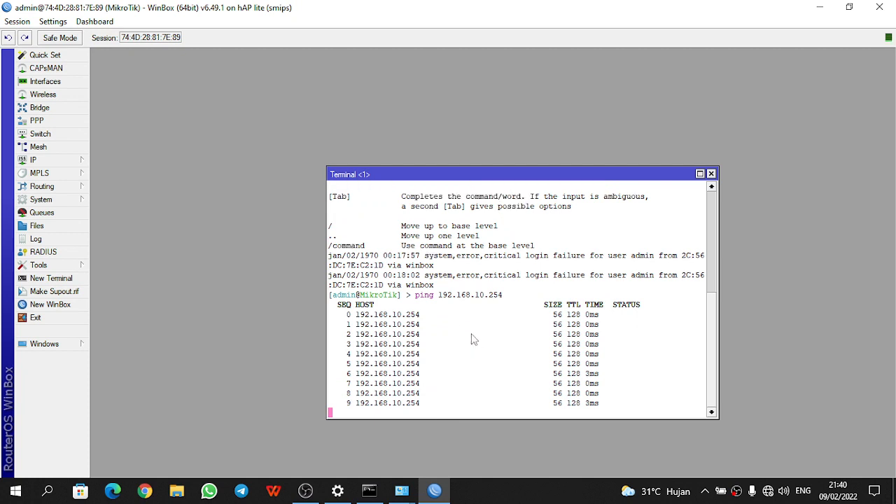
{"action": "key", "text": "ctrl+c"}
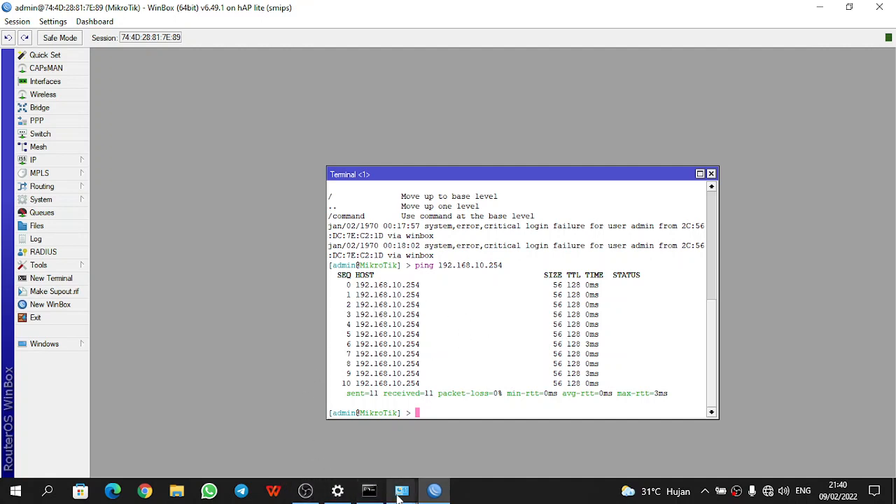
{"action": "left_click", "coordinate": [63, 160]}
- Show DHCP Server leases, with 192.168.10.254 bound to the PC via dhcp1
{"action": "left_click", "coordinate": [127, 237]}
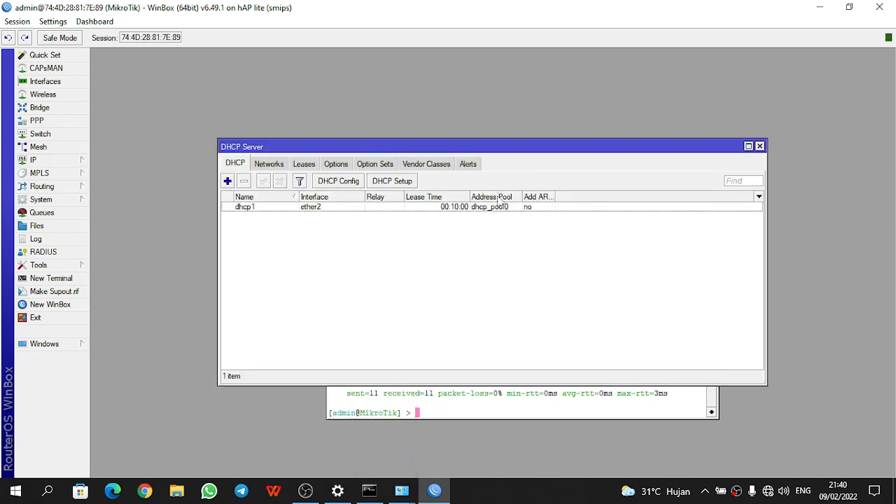
{"action": "left_click", "coordinate": [305, 165]}
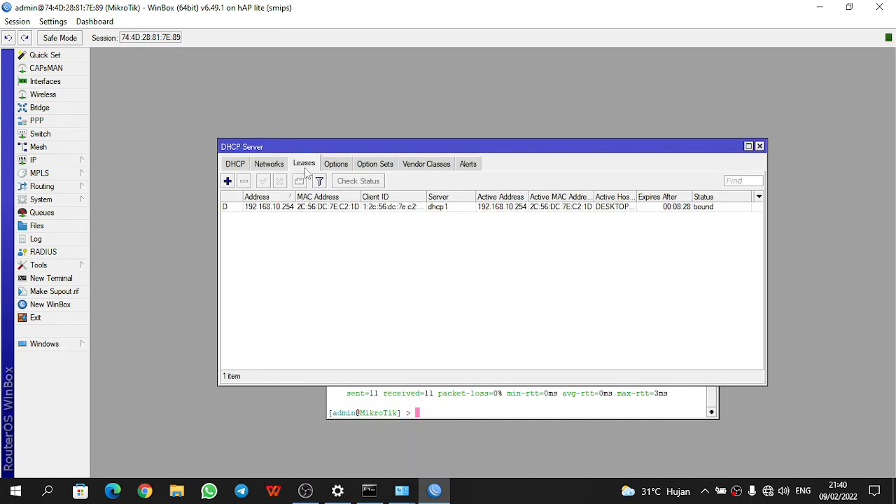